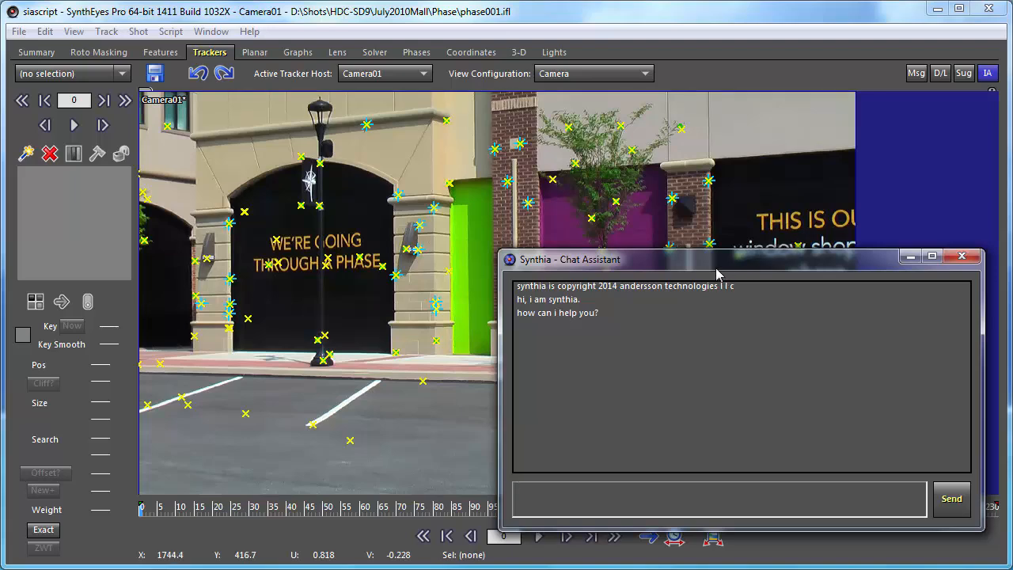
- Dismiss the Synthia chat window and open the Huetiful folder inside the user script folder
click(911, 257)
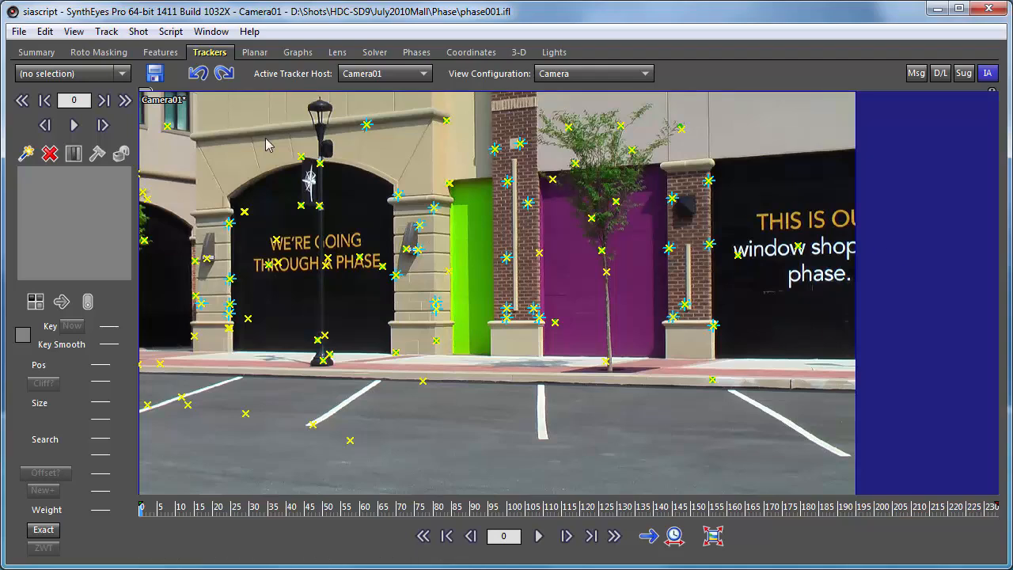
click(169, 31)
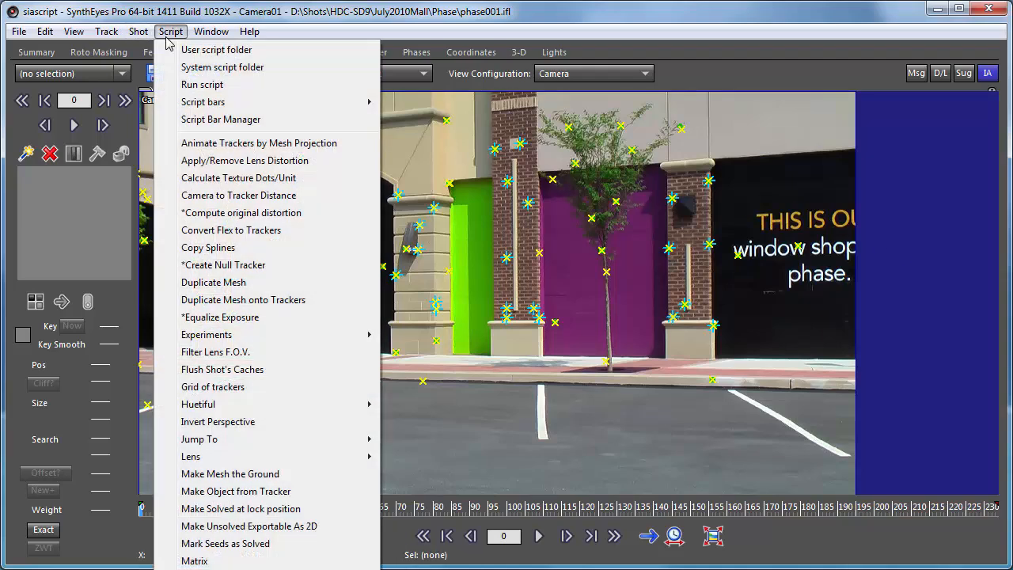
click(190, 50)
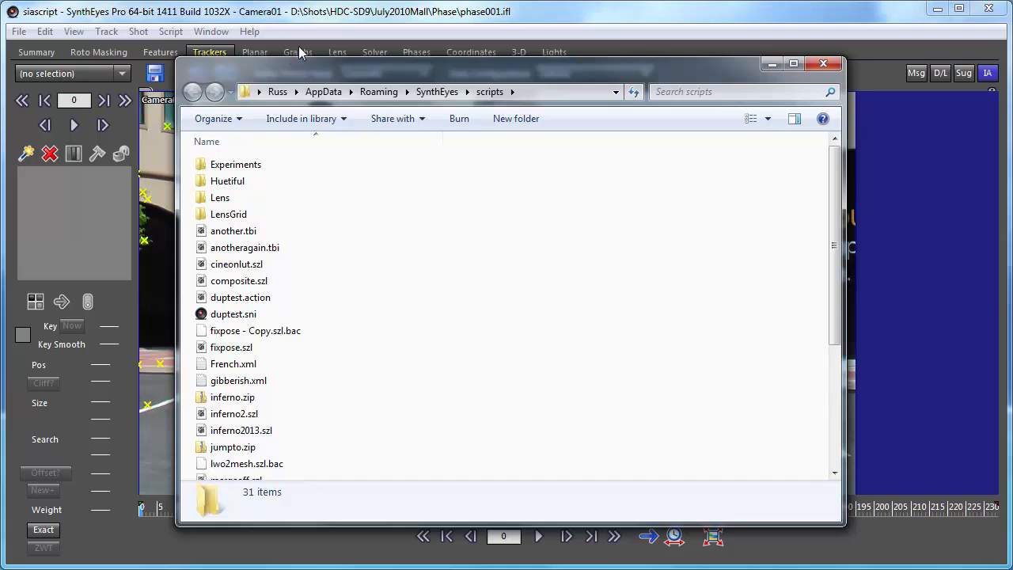
drag(295, 62, 299, 35)
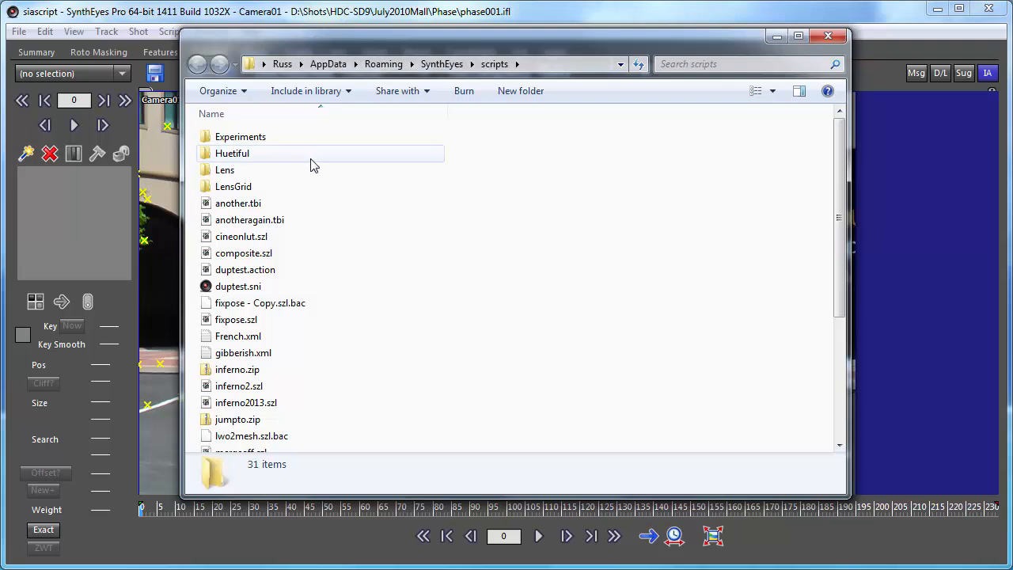
double_click(202, 155)
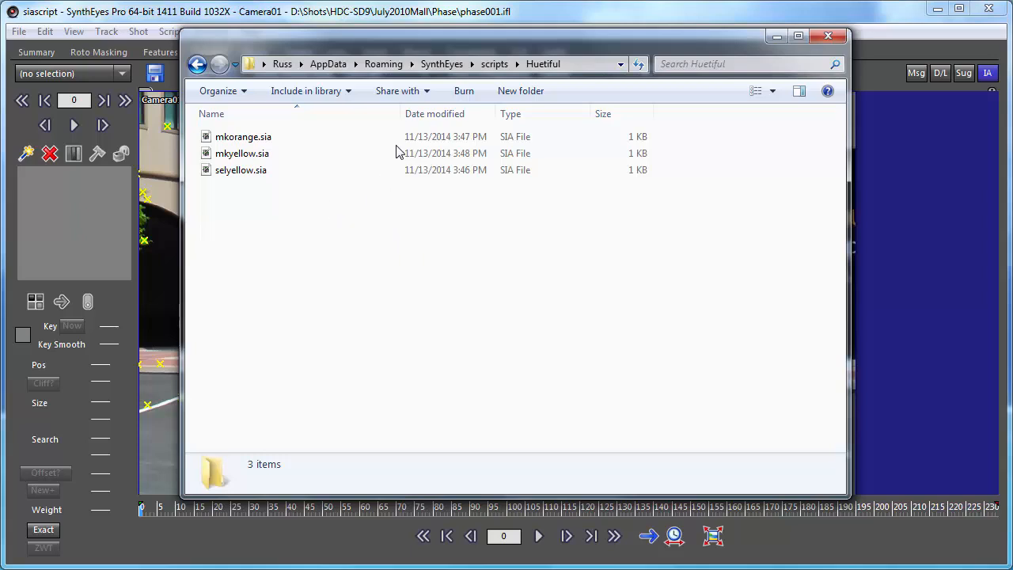
mouse_move(352, 34)
mouse_down()
mouse_move(338, 74)
mouse_move(356, 35)
mouse_up()
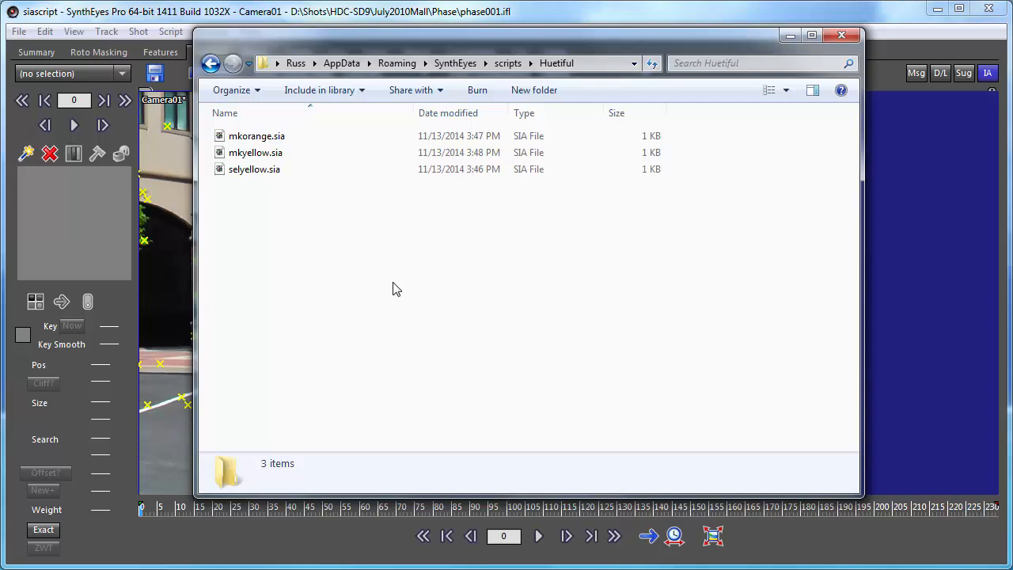
- Create a new text document named selorange.txt in the Huetiful folder
right_click(313, 198)
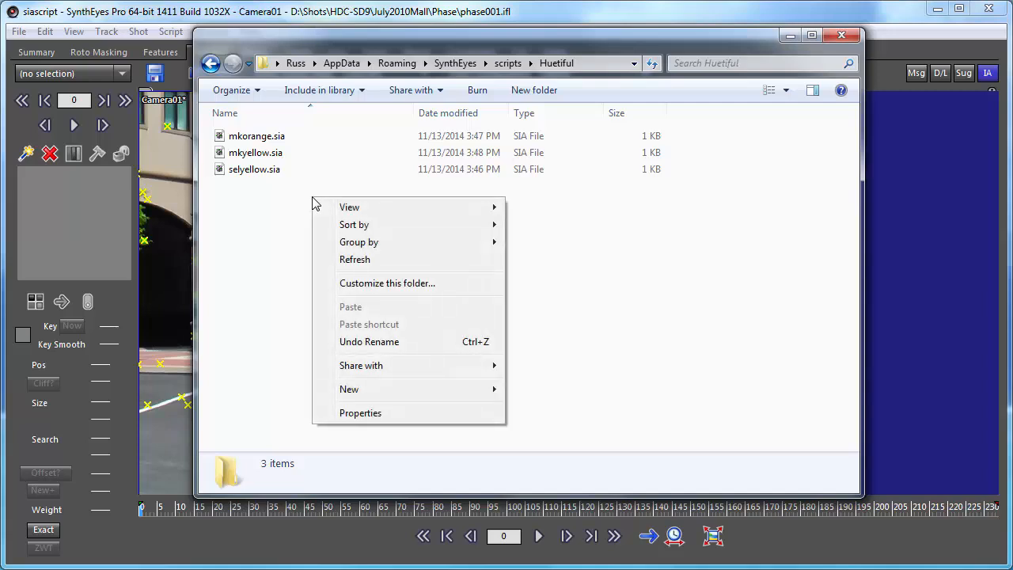
right_click(321, 140)
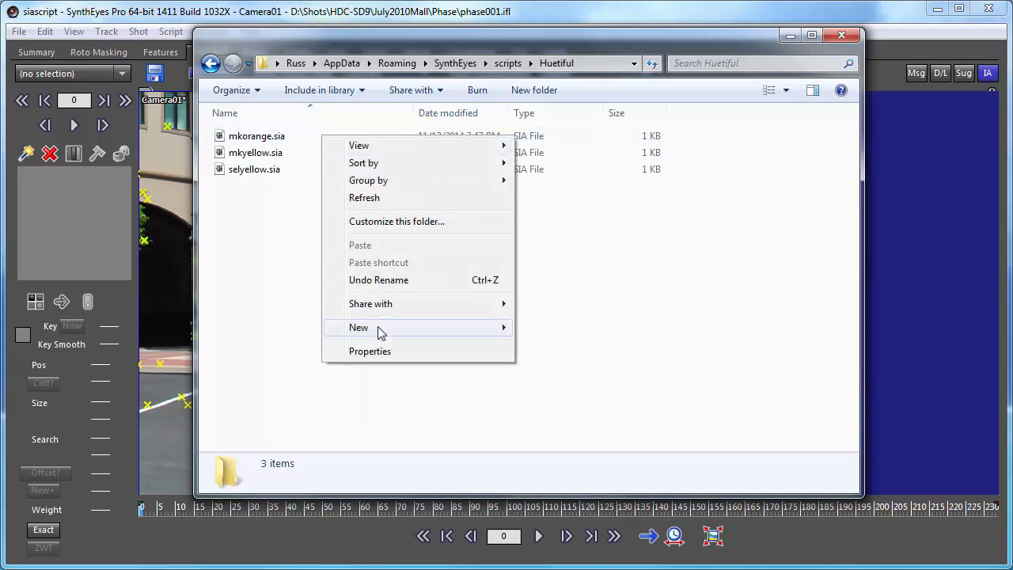
mouse_move(479, 330)
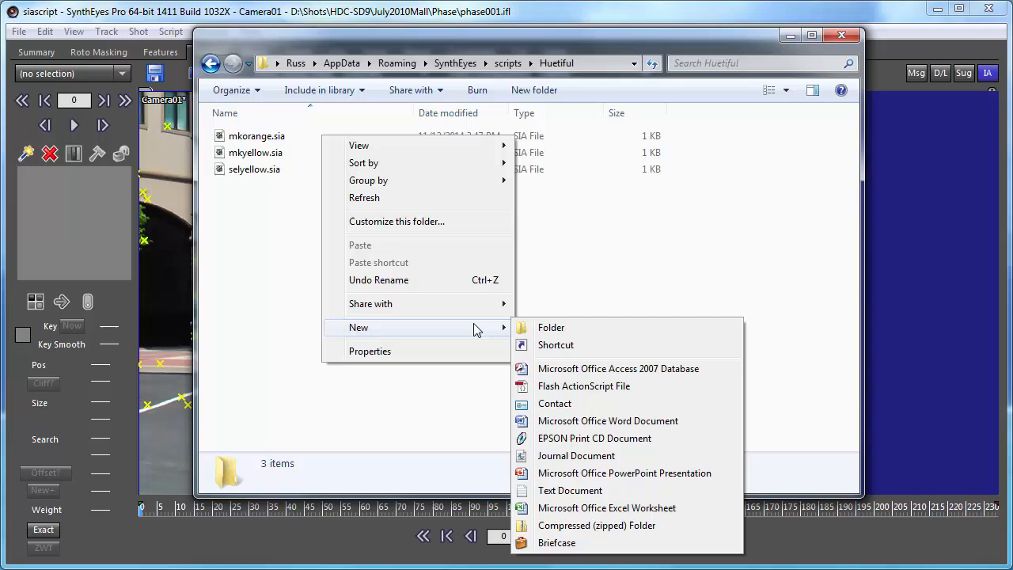
click(561, 490)
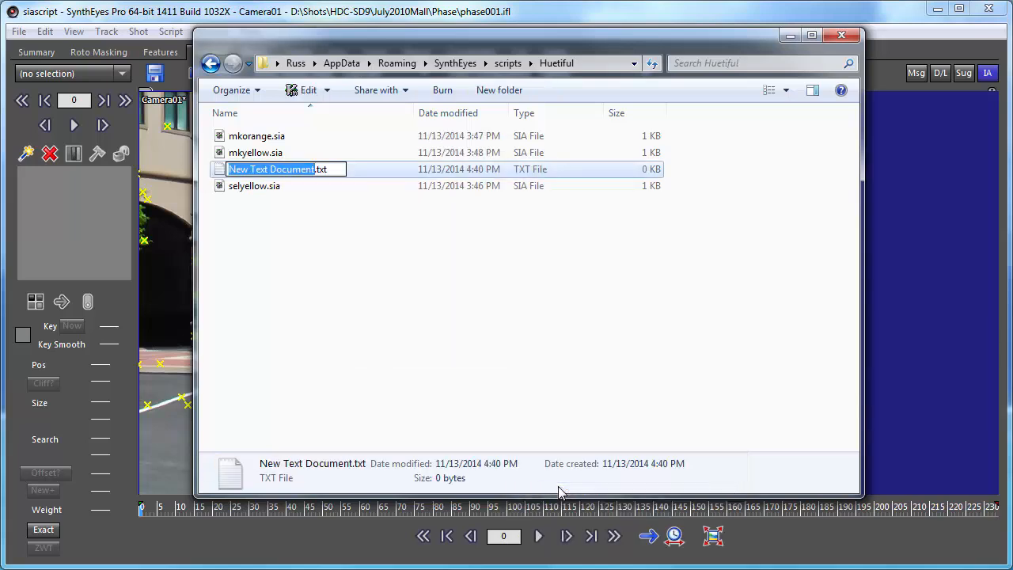
text(sel)
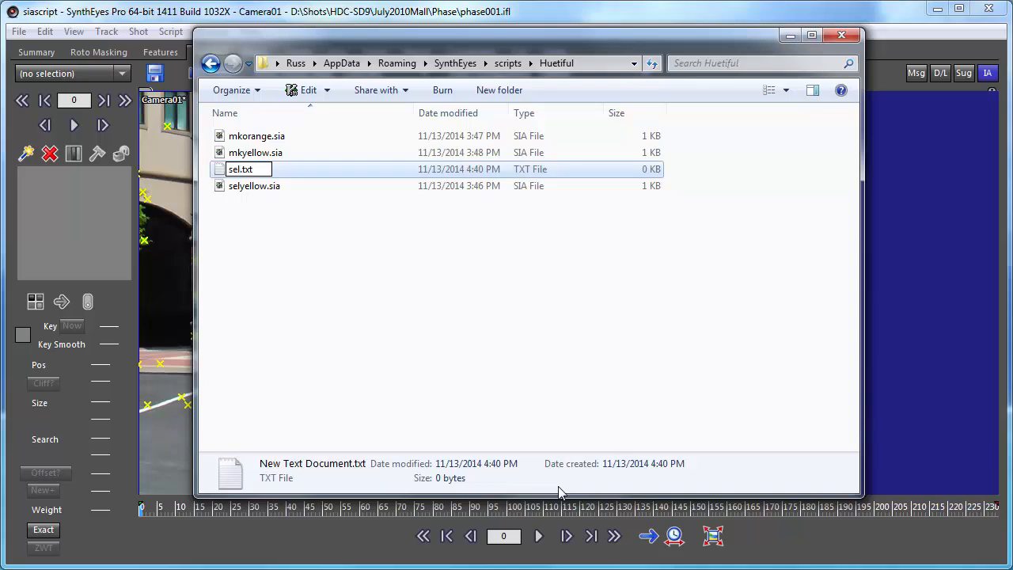
text(orang)
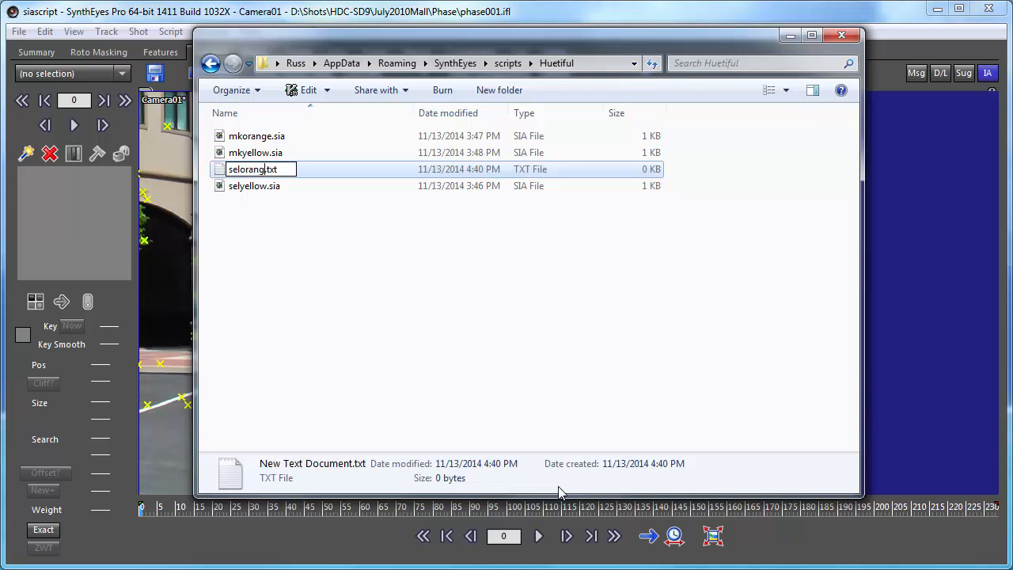
text(e)
key(Return)
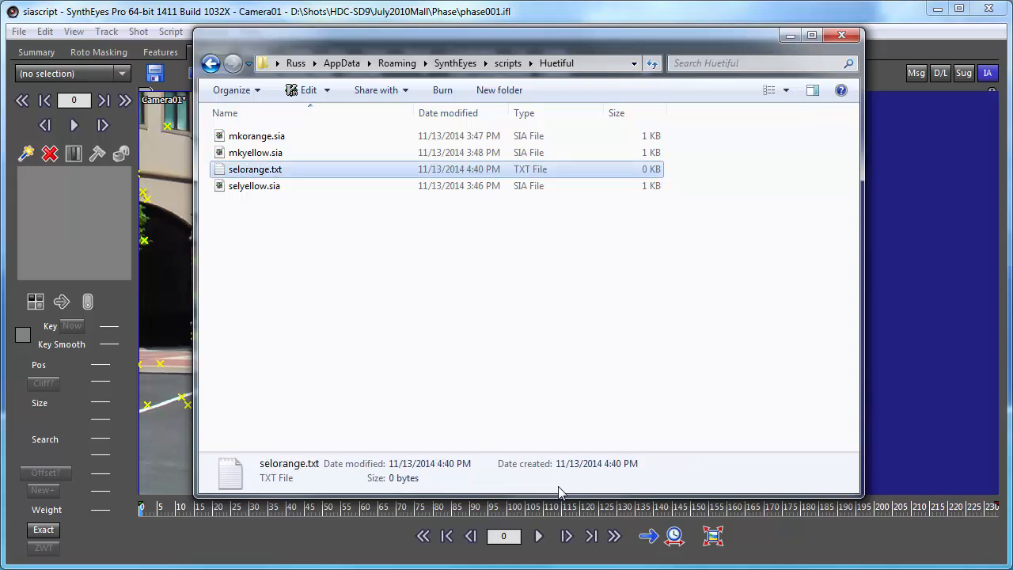
- Open selorange.txt in Notepad and enter the comment line "// Select orange trackers" at its start
right_click(251, 174)
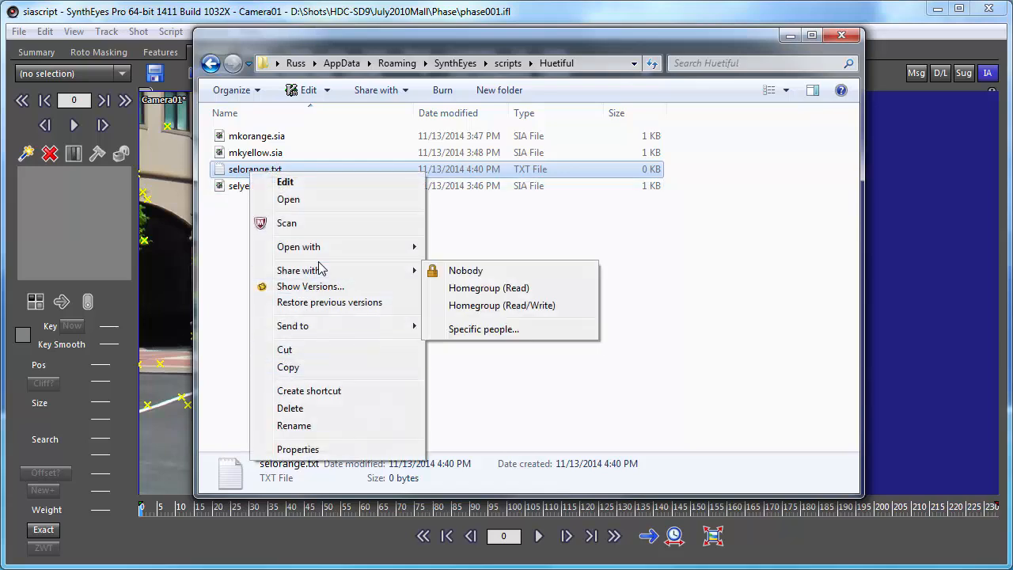
mouse_move(349, 247)
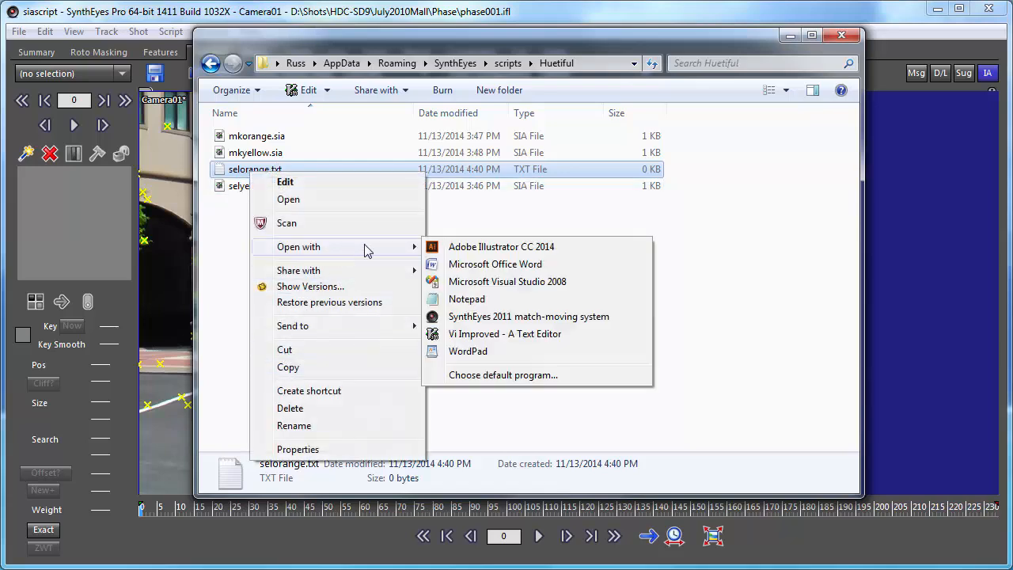
click(473, 301)
drag(479, 133, 520, 57)
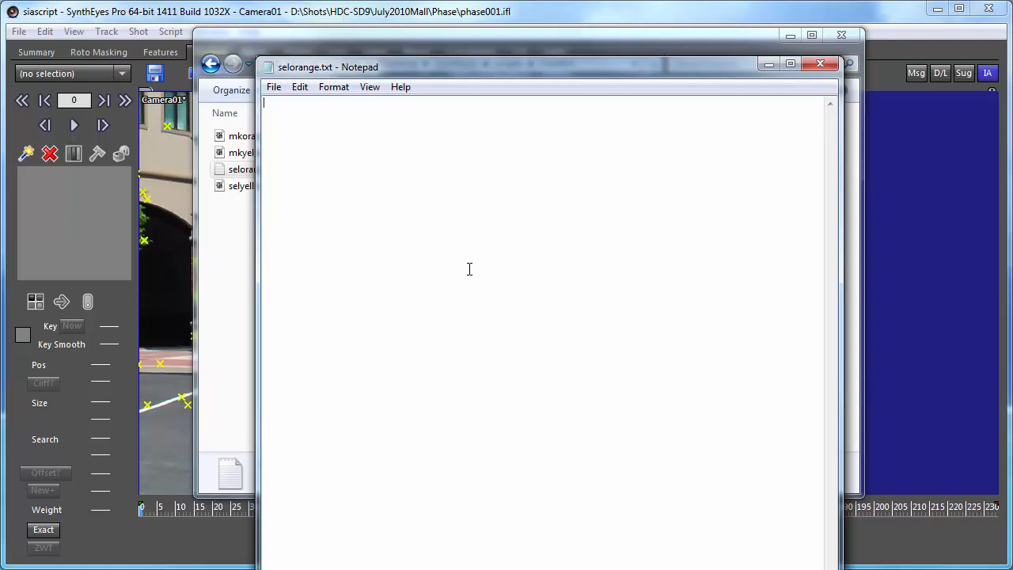
text(// Select)
text(orange trackers)
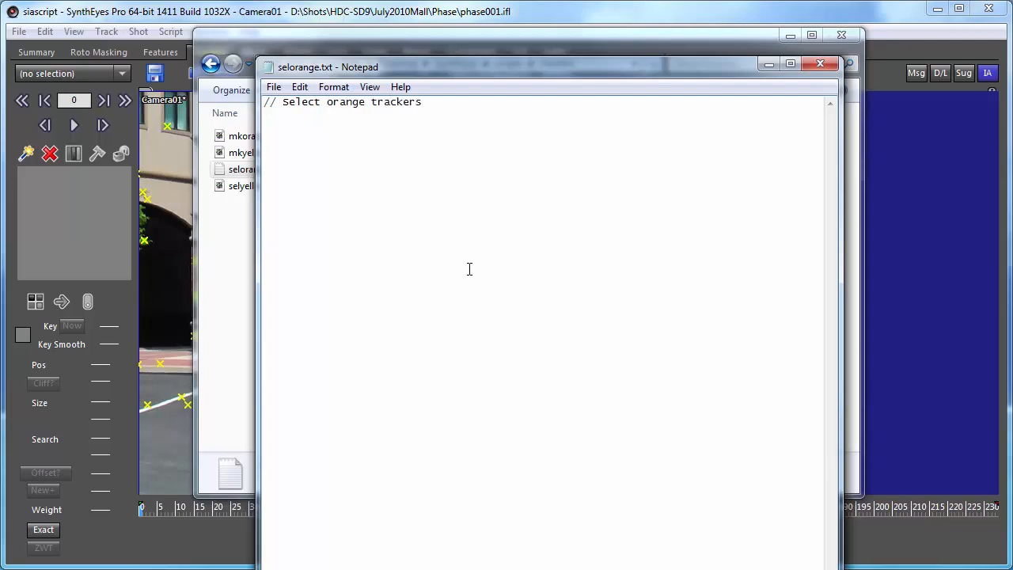
- Add the second line "select the orange trackers" to the script, then save and close the file
key(Return)
text(select the orange trackers)
click(274, 87)
click(297, 140)
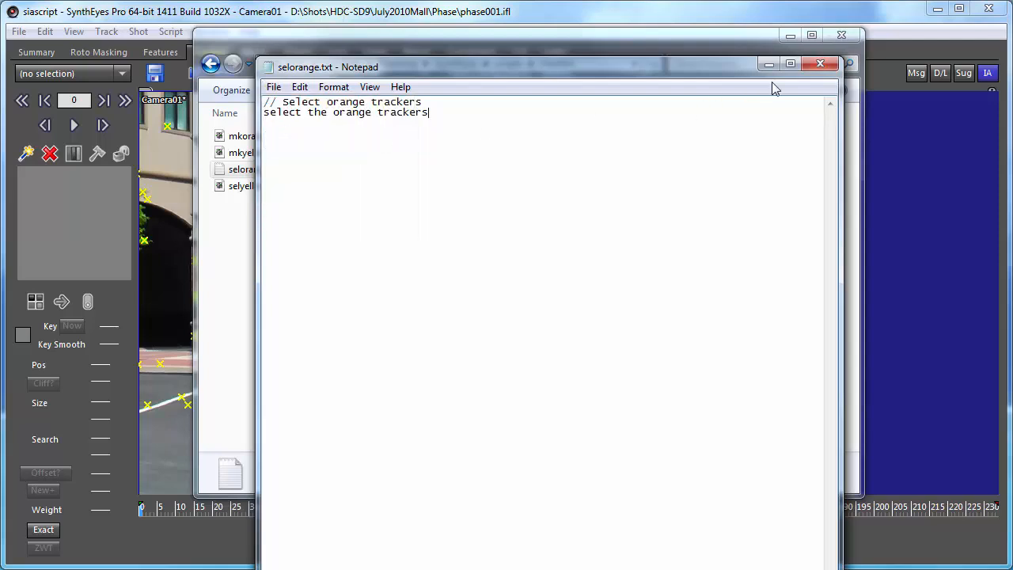
click(819, 64)
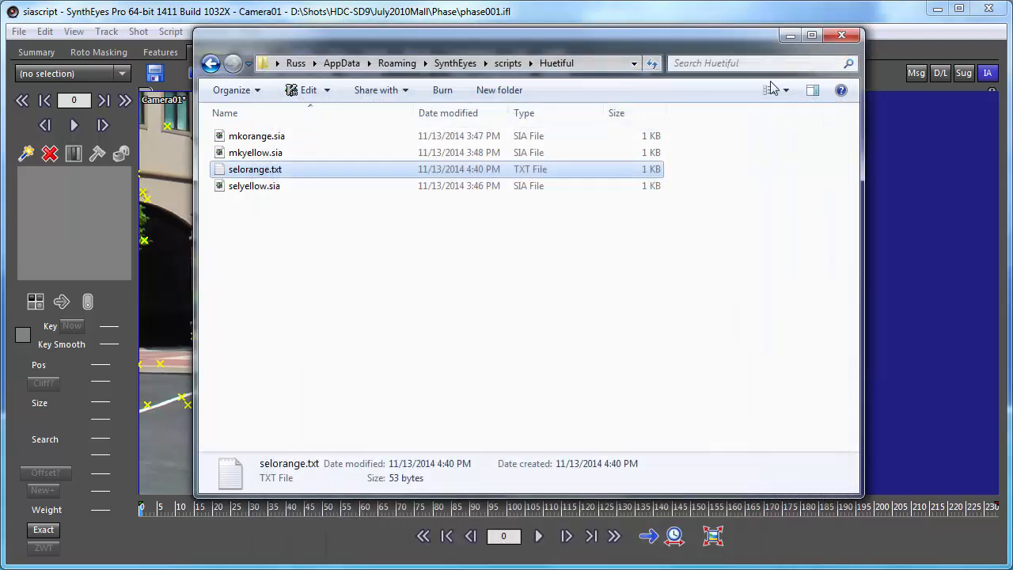
- Rename selorange.txt to selorange.sia and accept the file extension change
right_click(251, 173)
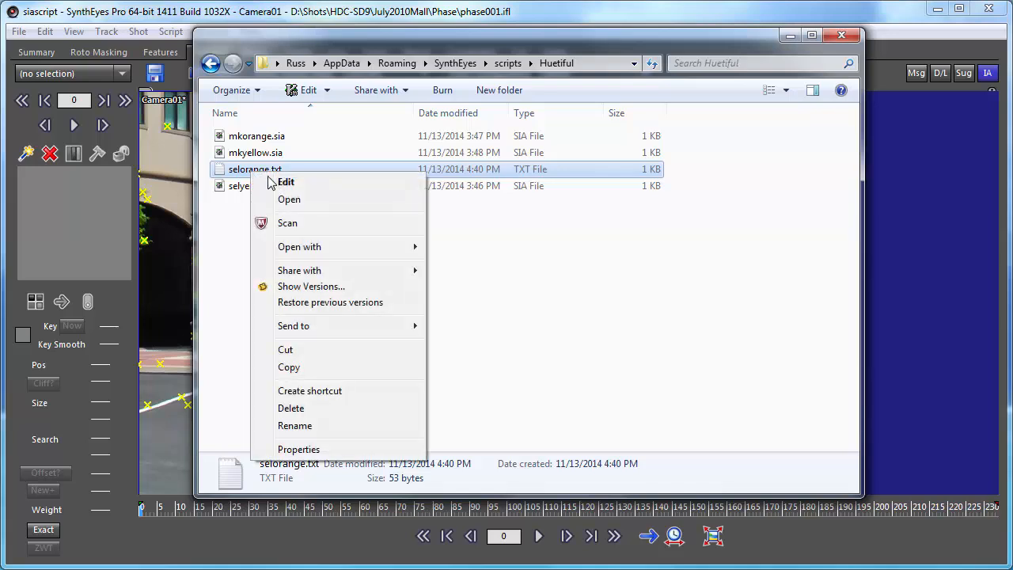
click(310, 425)
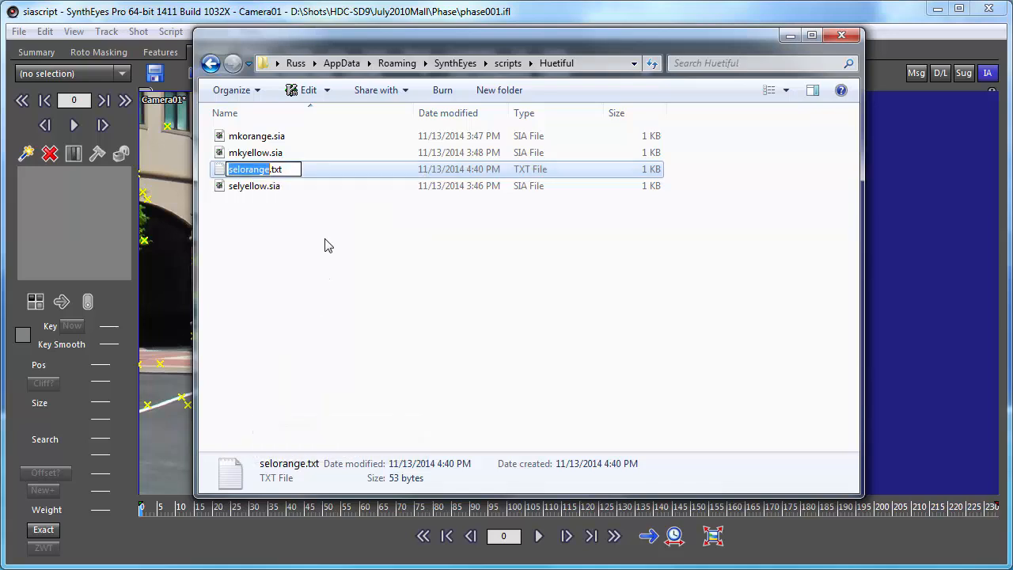
click(295, 169)
key(BackSpace)
key(BackSpace)
key(BackSpace)
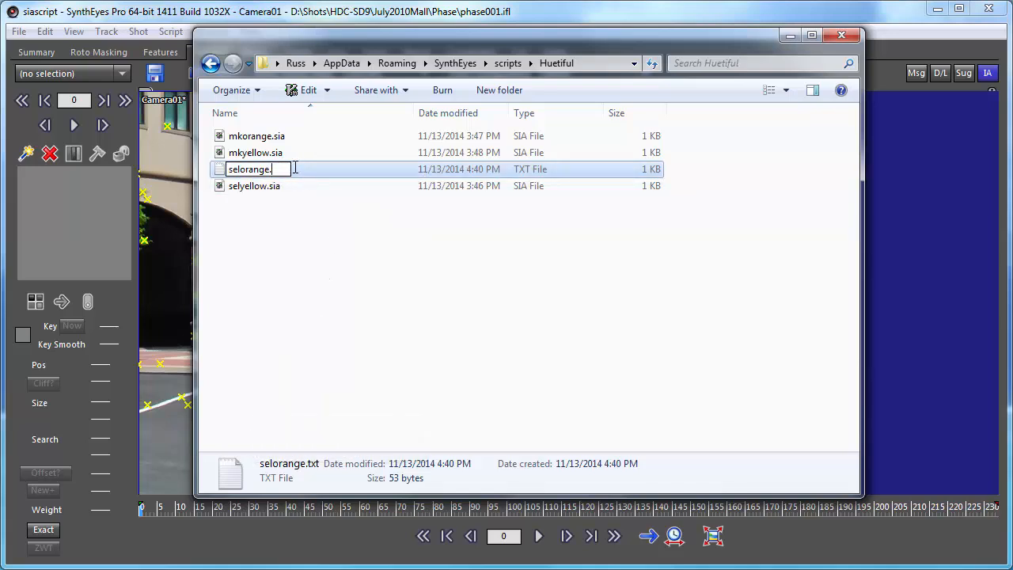
text(sia)
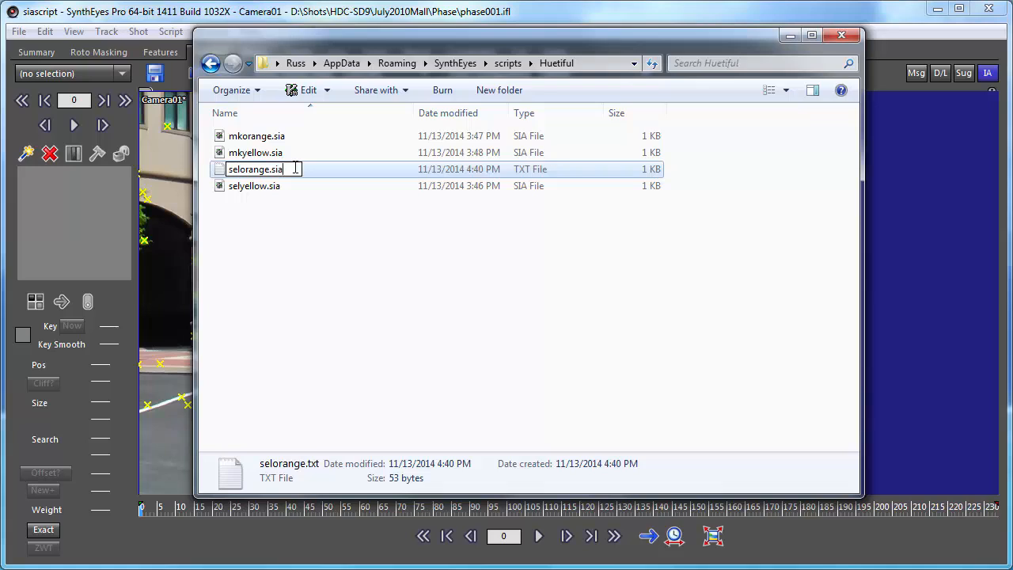
click(318, 258)
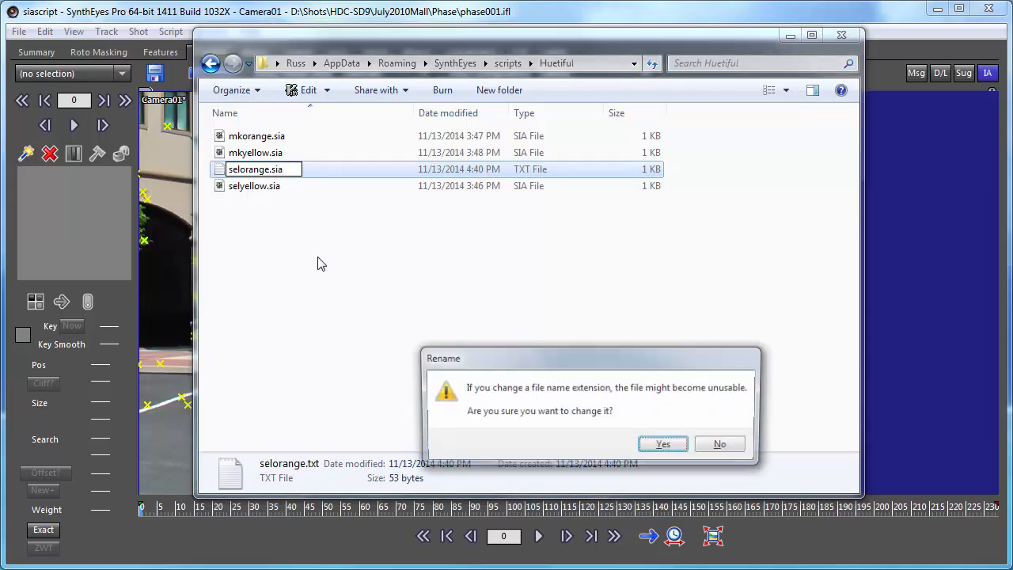
click(672, 445)
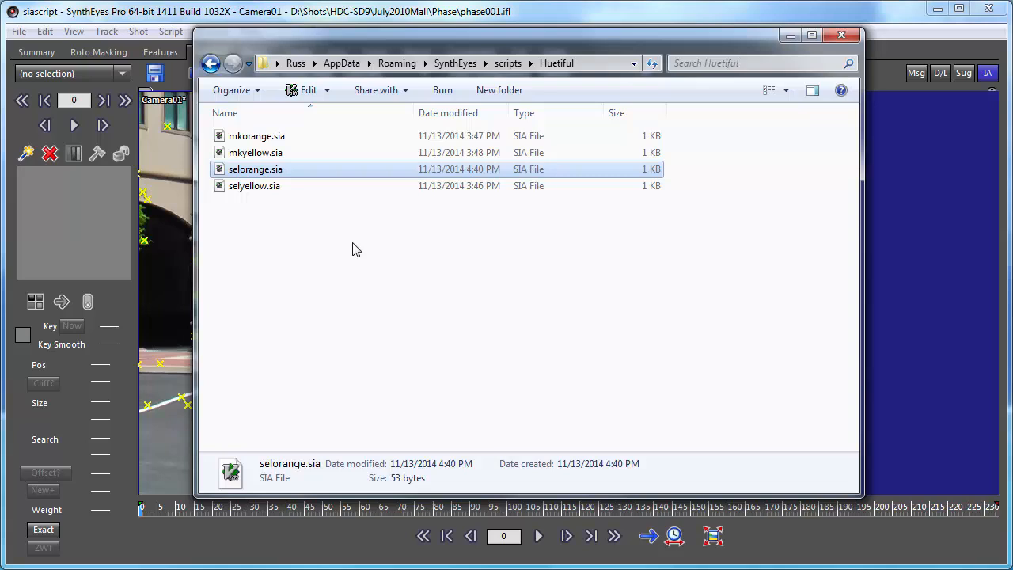
- Return to SynthEyes, have it find new scripts, and check the script list for the Huetiful group
click(30, 15)
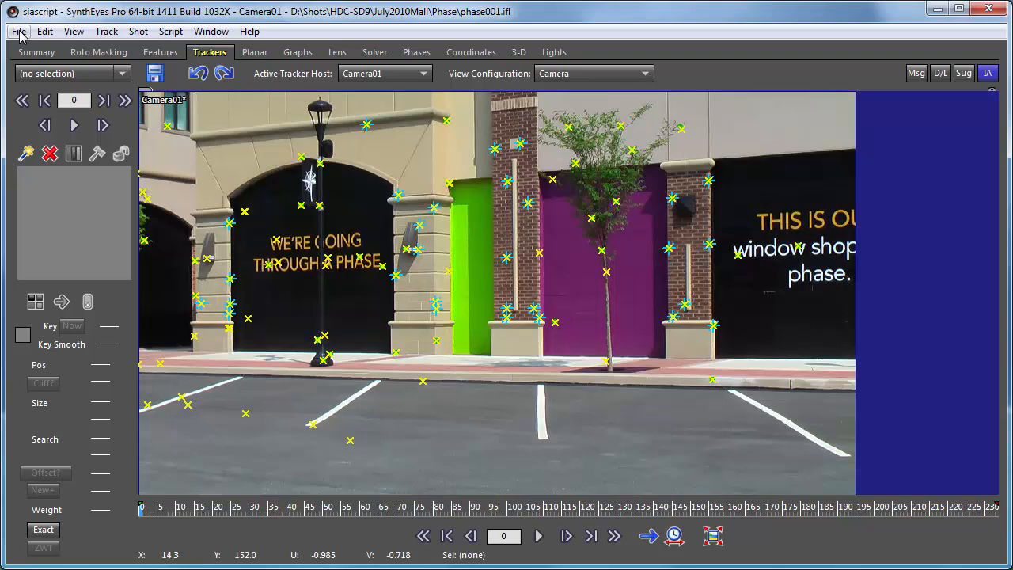
click(19, 32)
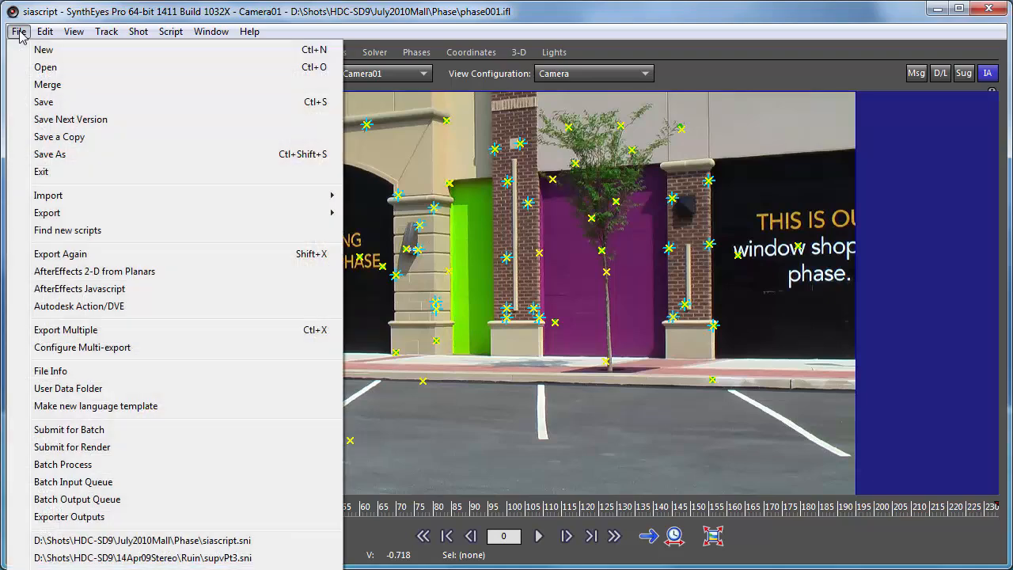
click(51, 234)
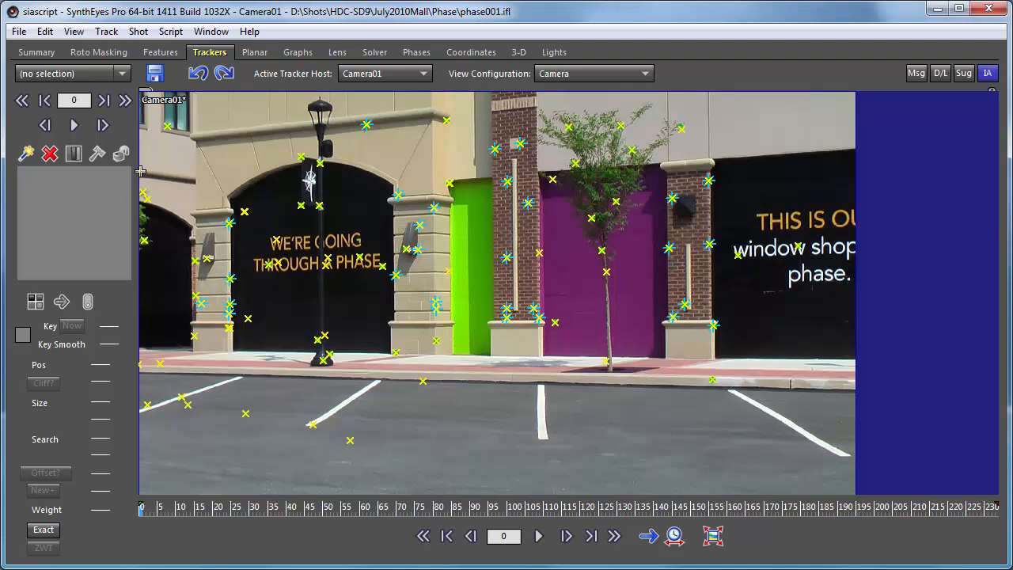
click(173, 31)
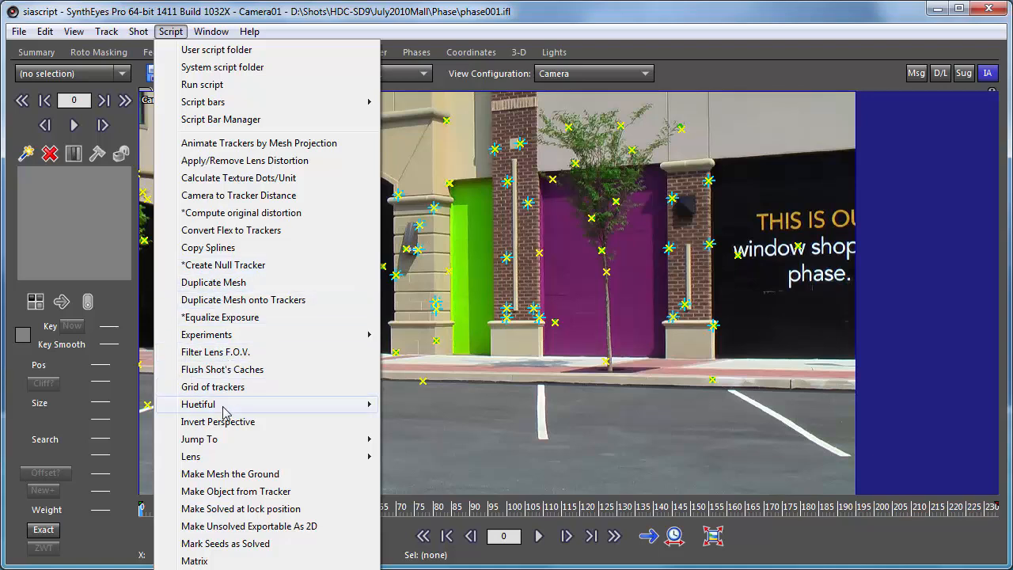
mouse_move(226, 411)
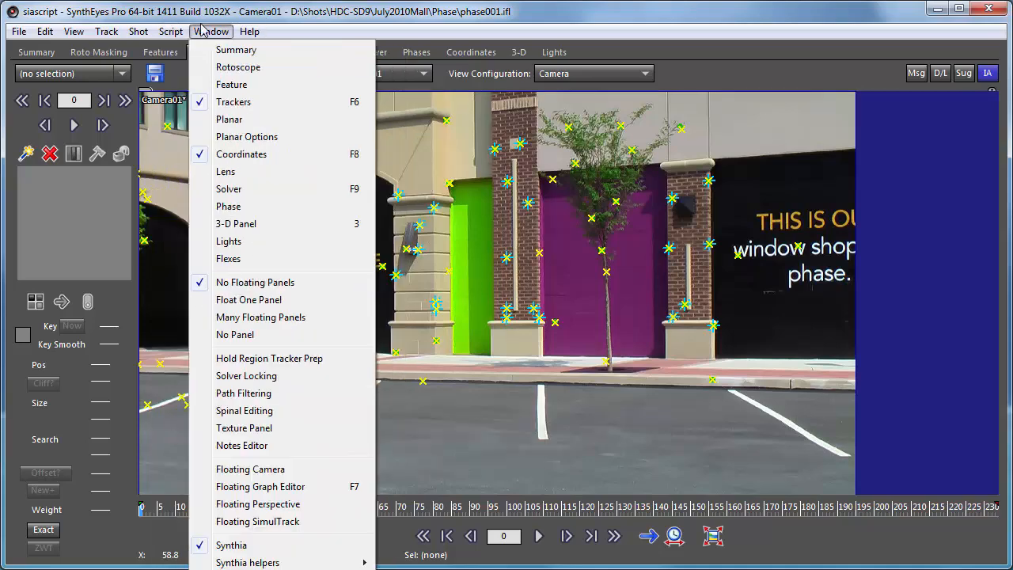
click(425, 18)
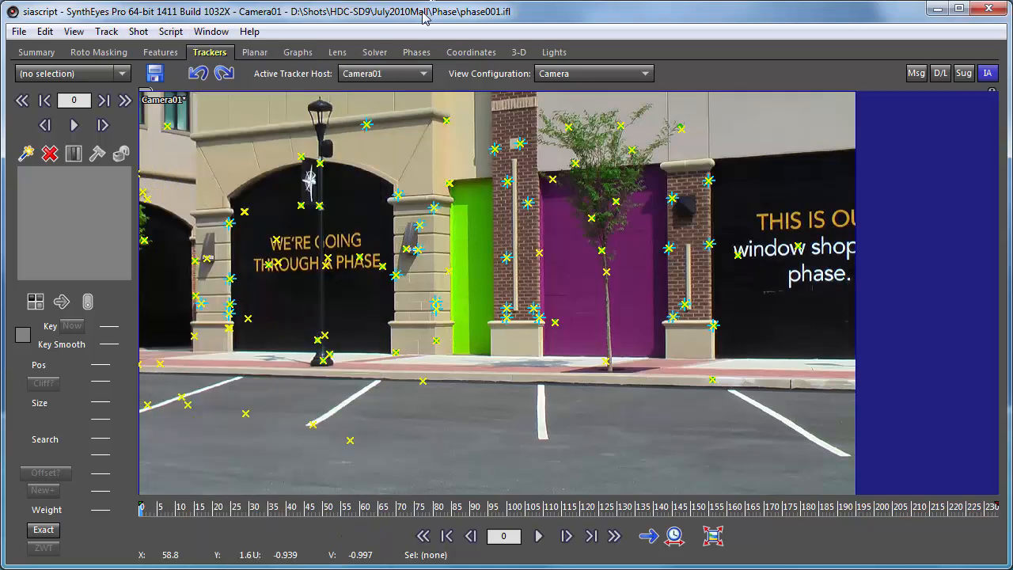
- Create a new script bar named Huetiful in the Script Bar Manager and save it as Huetiful.tbi in the scripts folder
click(166, 27)
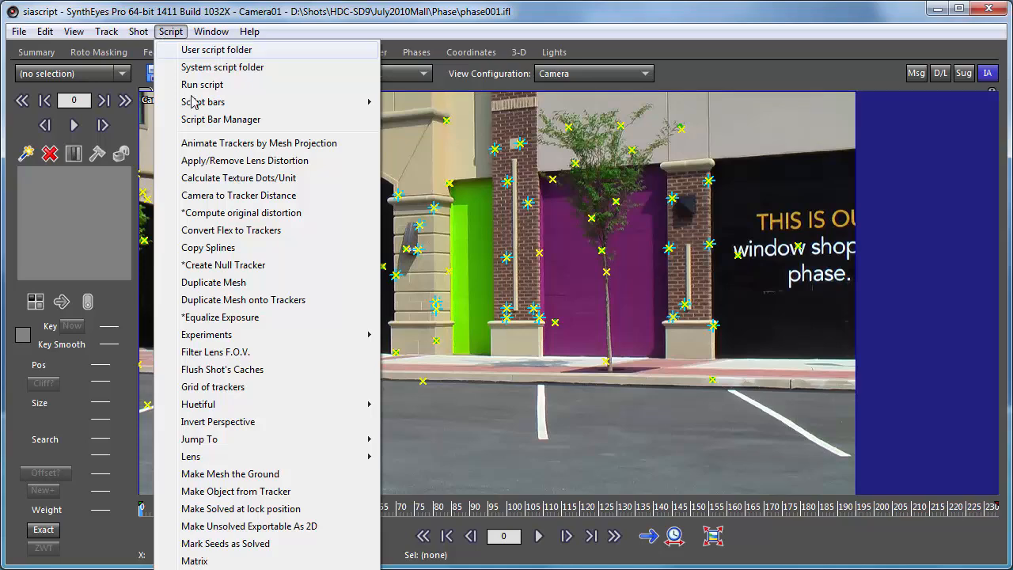
click(203, 119)
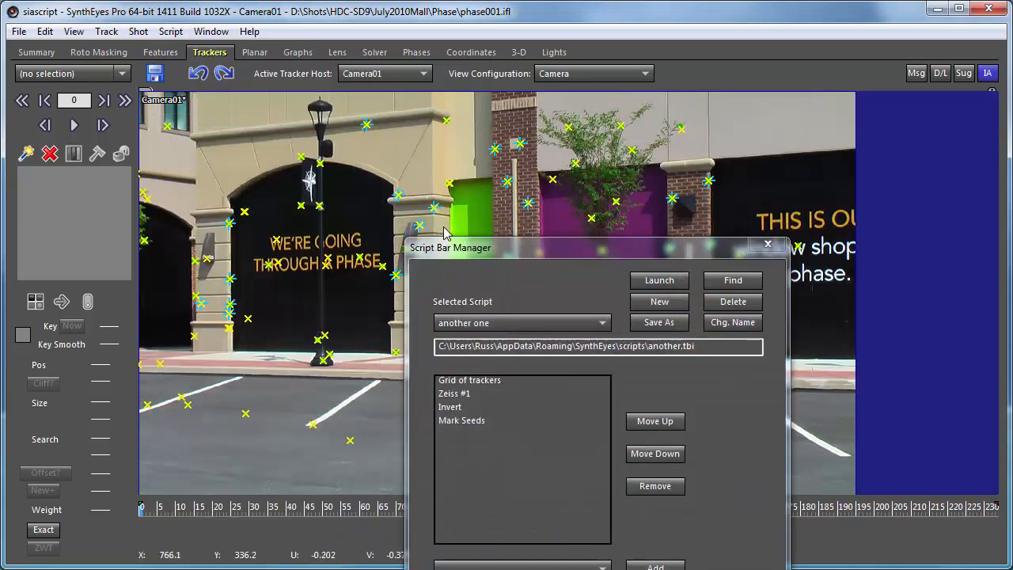
drag(473, 248, 415, 93)
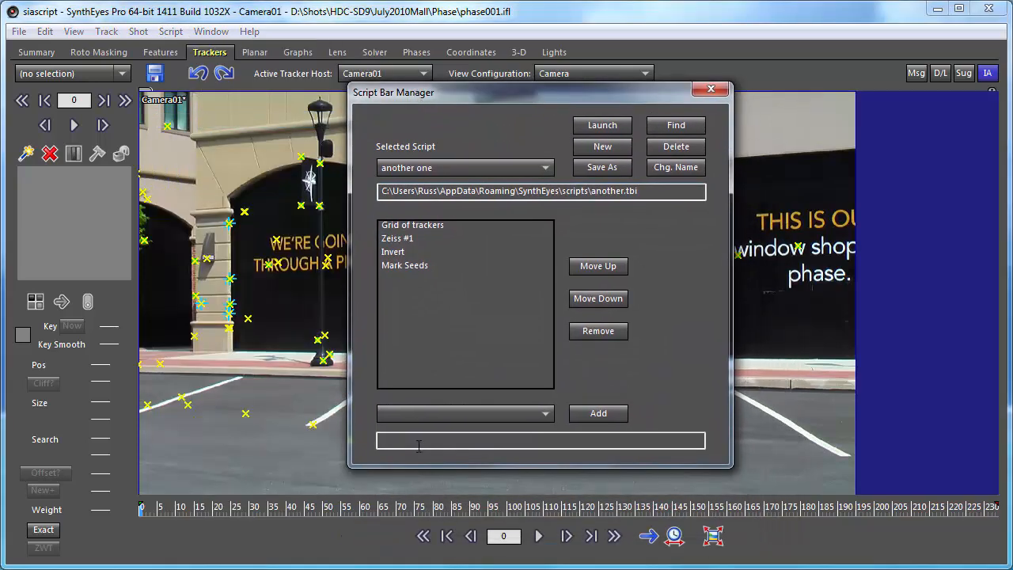
click(594, 149)
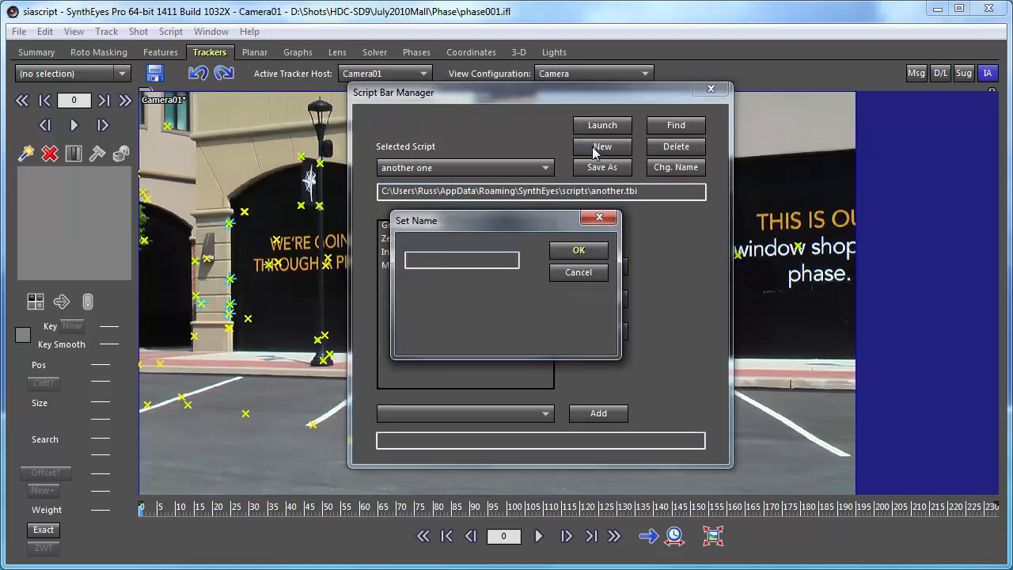
text(Huetiful)
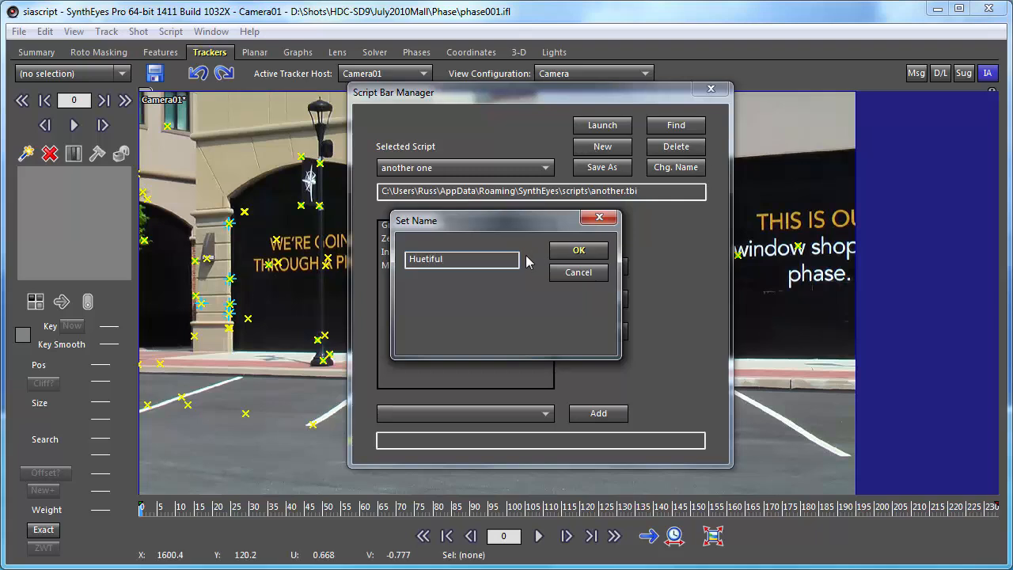
click(577, 255)
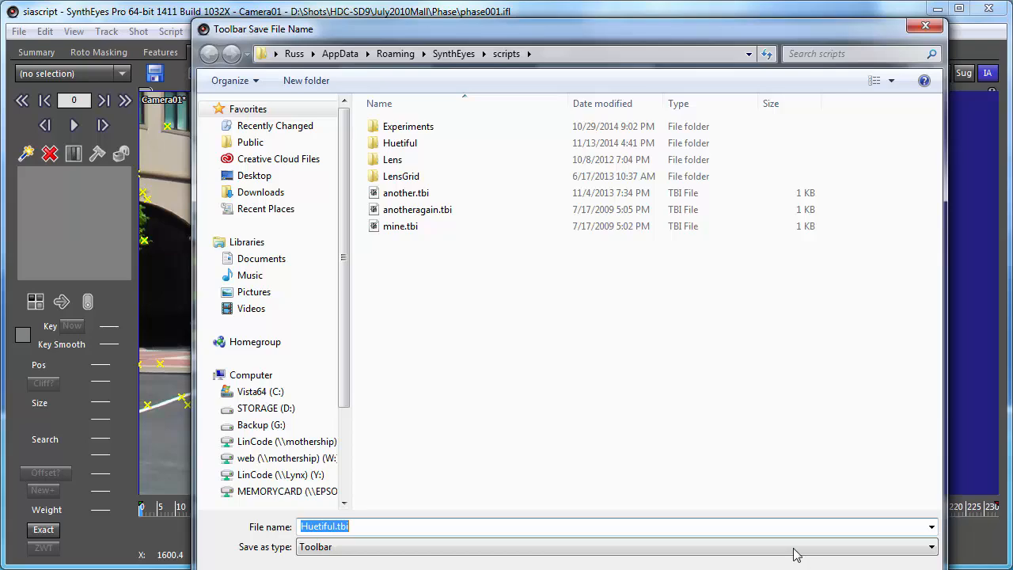
drag(357, 29, 343, 2)
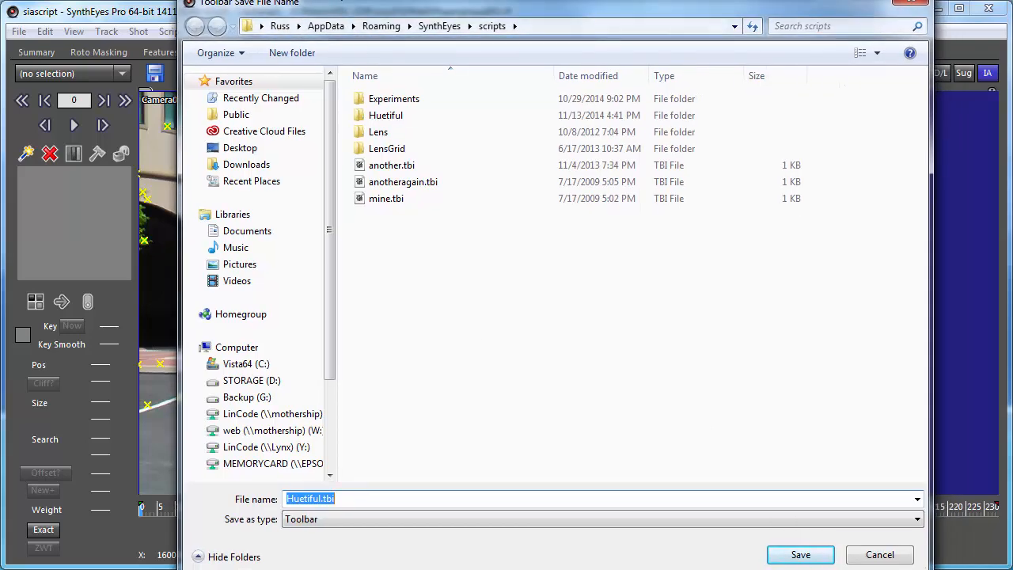
click(796, 553)
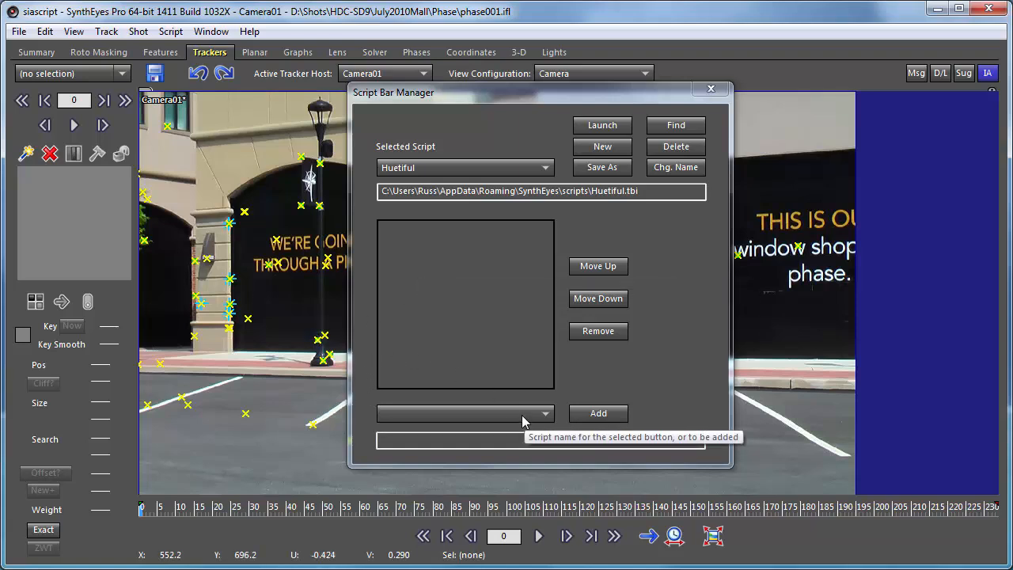
- Add the "Select orange trackers" tool to the Huetiful bar with the short button name "Select orange"
click(497, 413)
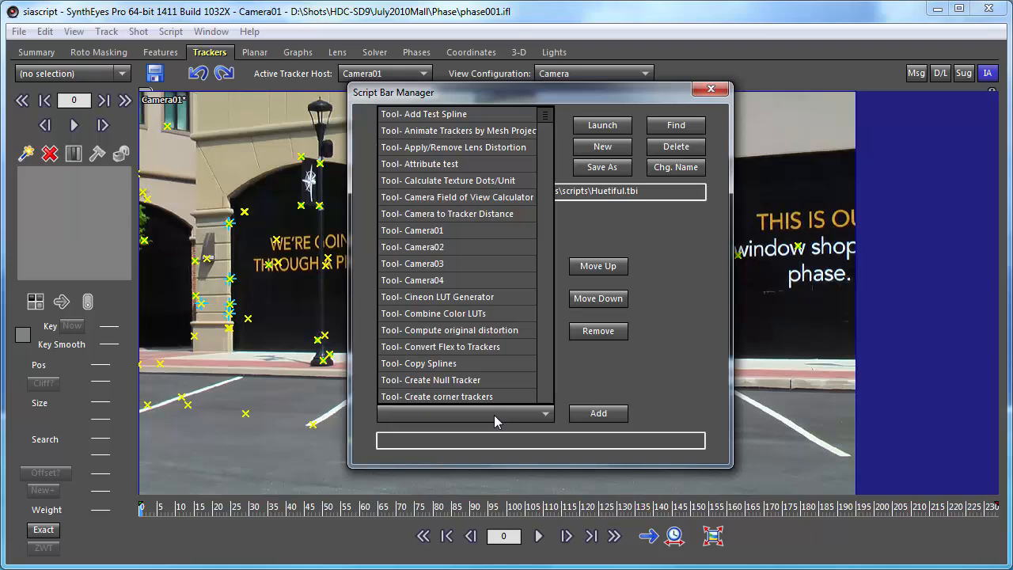
drag(545, 119, 524, 162)
scroll(540, 190, up, 20)
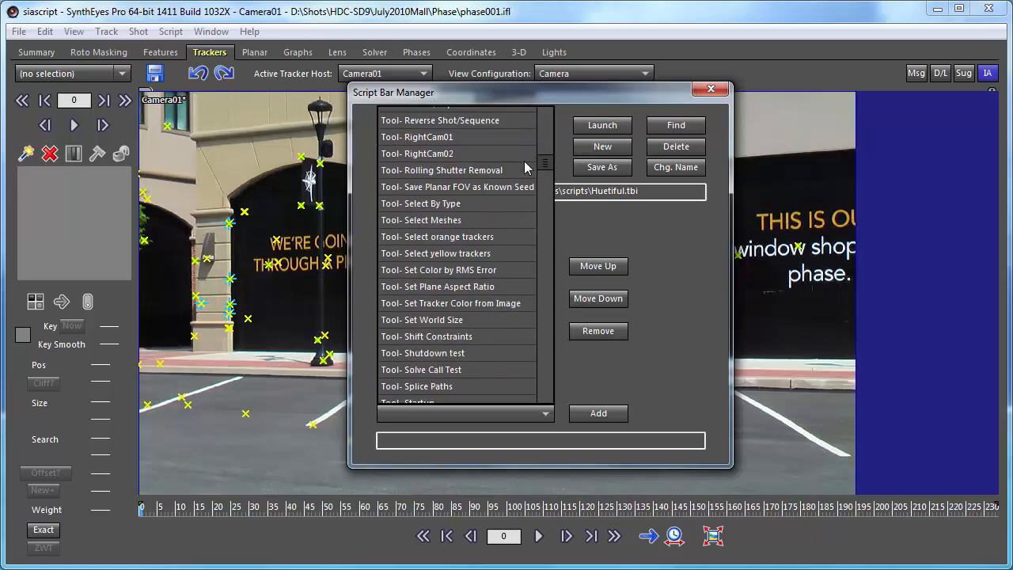
click(452, 240)
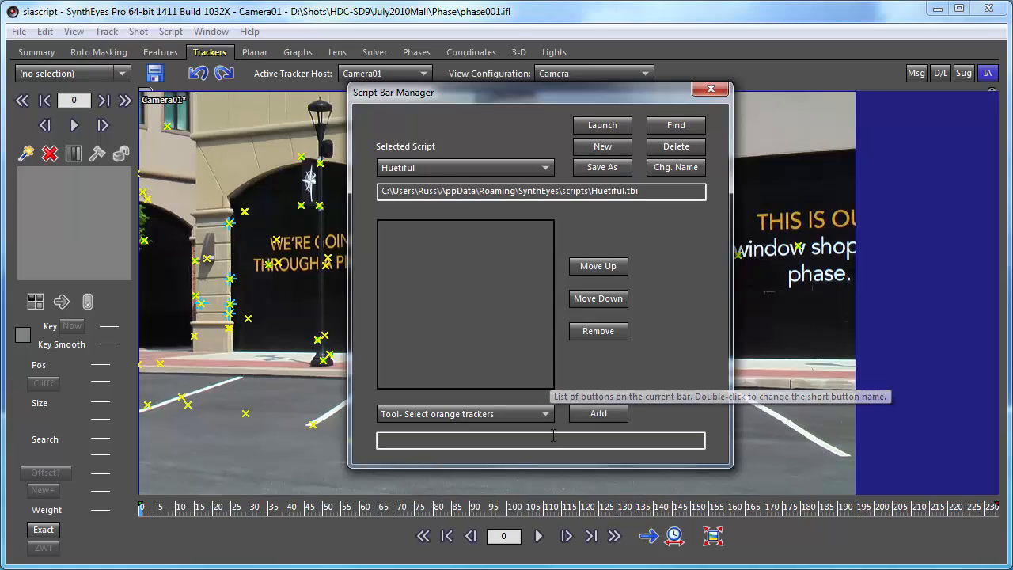
click(599, 413)
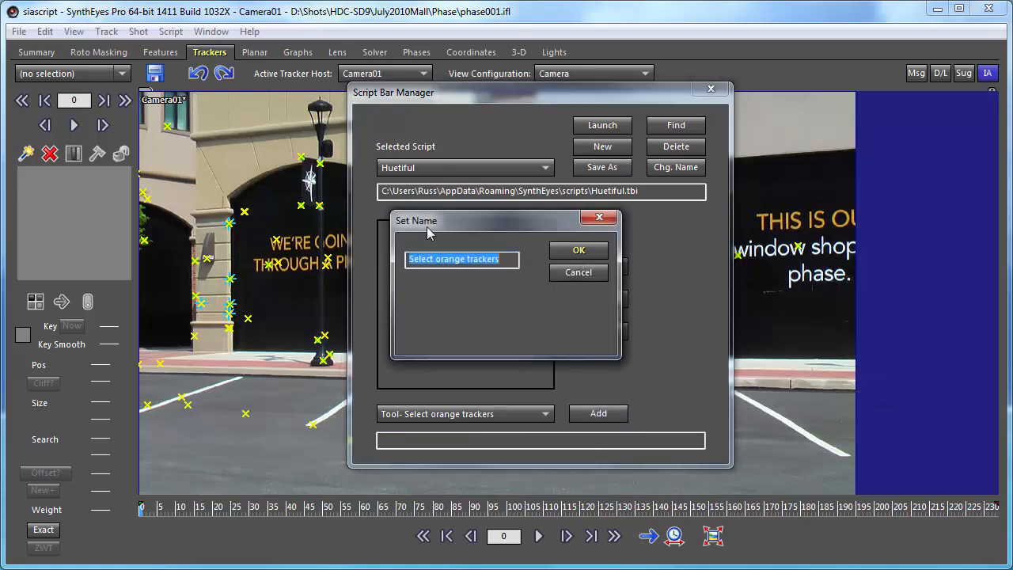
double_click(476, 261)
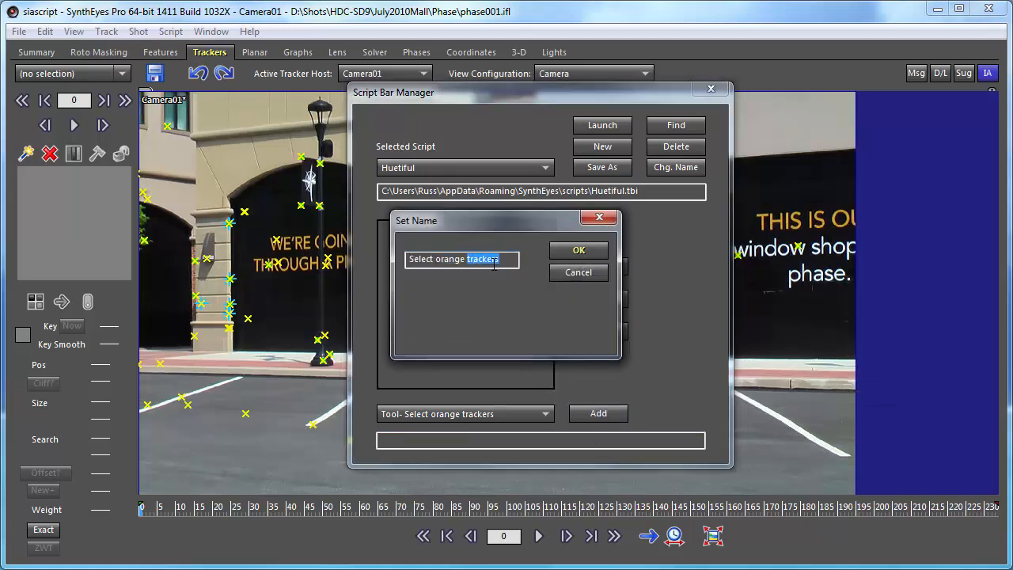
key(BackSpace)
click(575, 252)
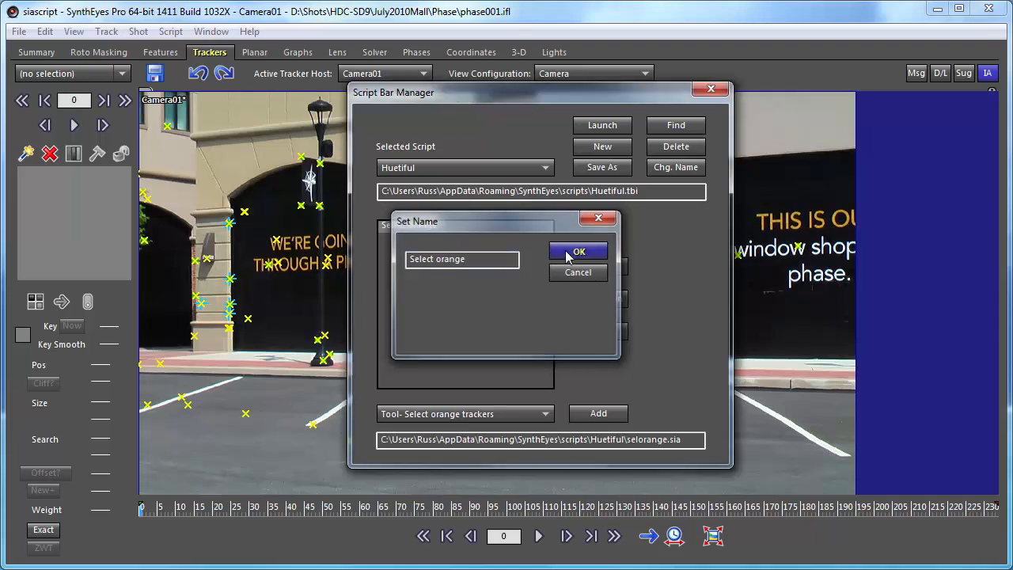
- Add the "Select yellow trackers" tool to the Huetiful bar with the short button name "Select yellow"
click(536, 415)
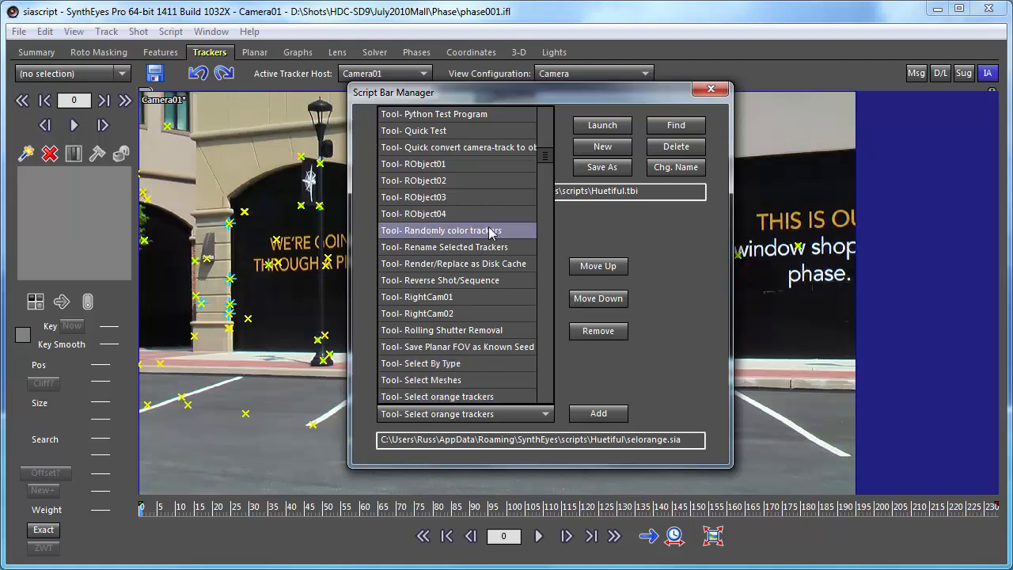
scroll(425, 383, down, 1)
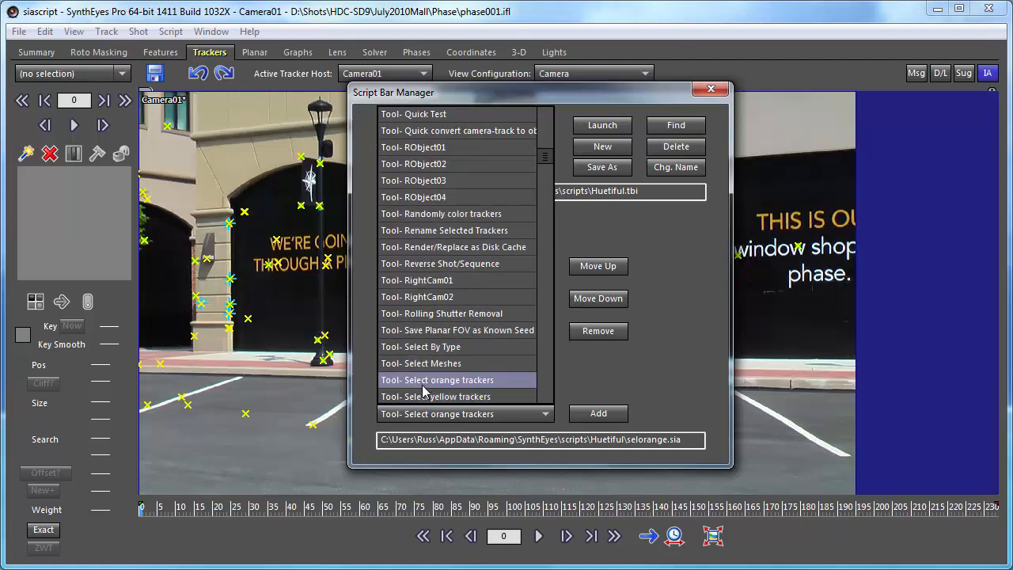
click(423, 398)
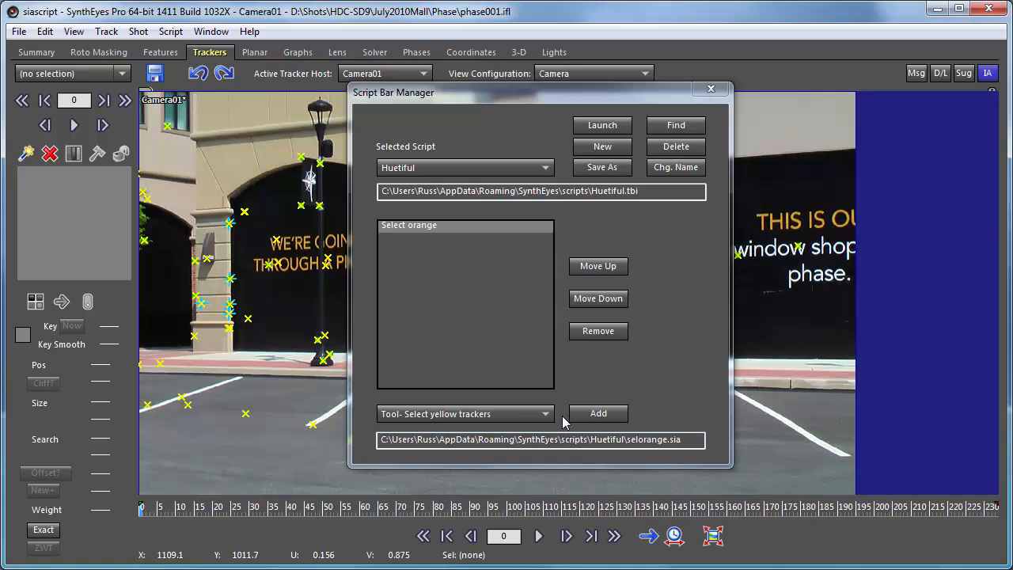
click(598, 413)
click(469, 260)
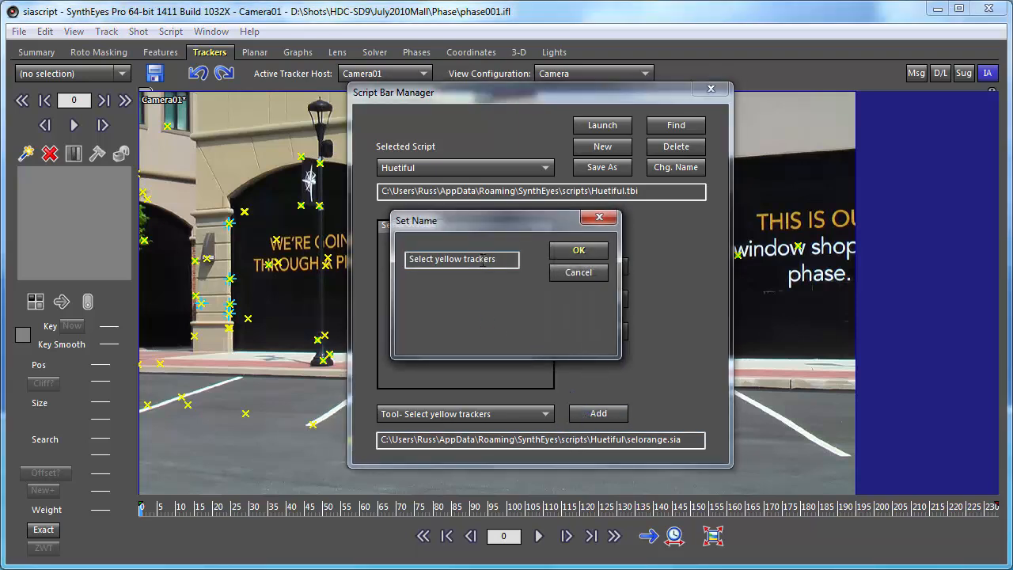
double_click(481, 260)
key(BackSpace)
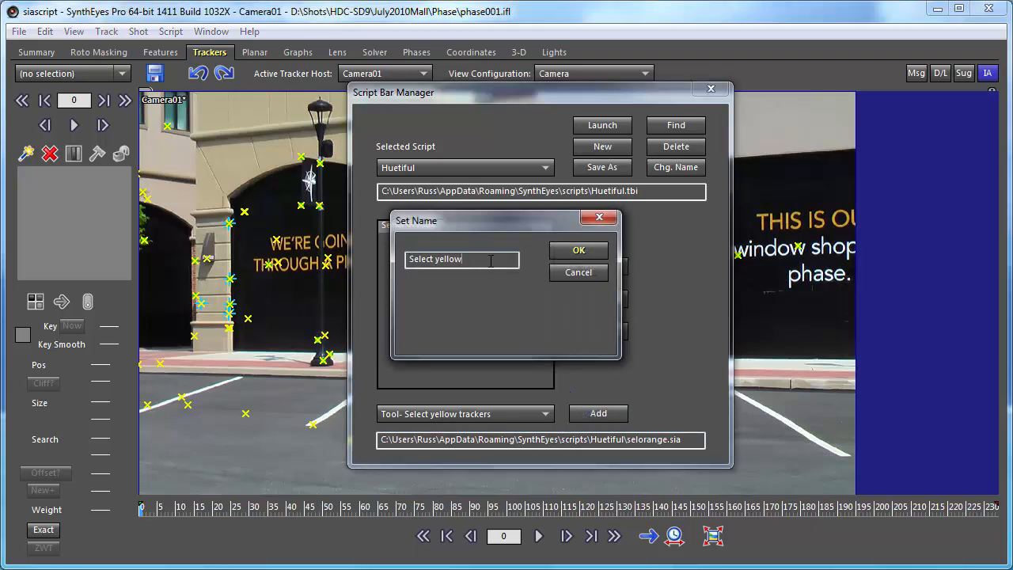
click(579, 252)
- Add the "Make these orange" tool to the Huetiful bar with the short button name "Make orange"
click(544, 413)
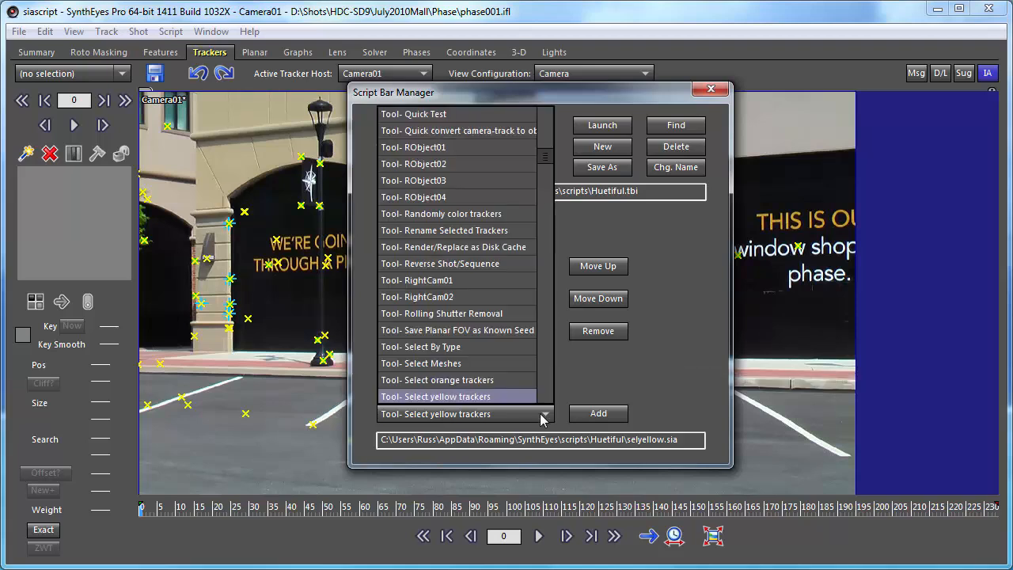
drag(543, 158, 548, 142)
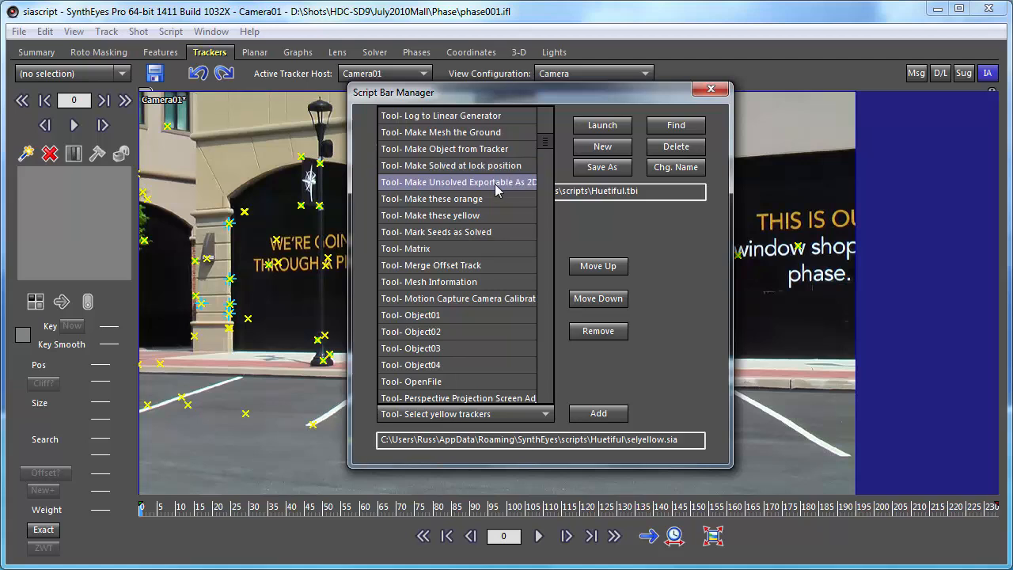
click(435, 198)
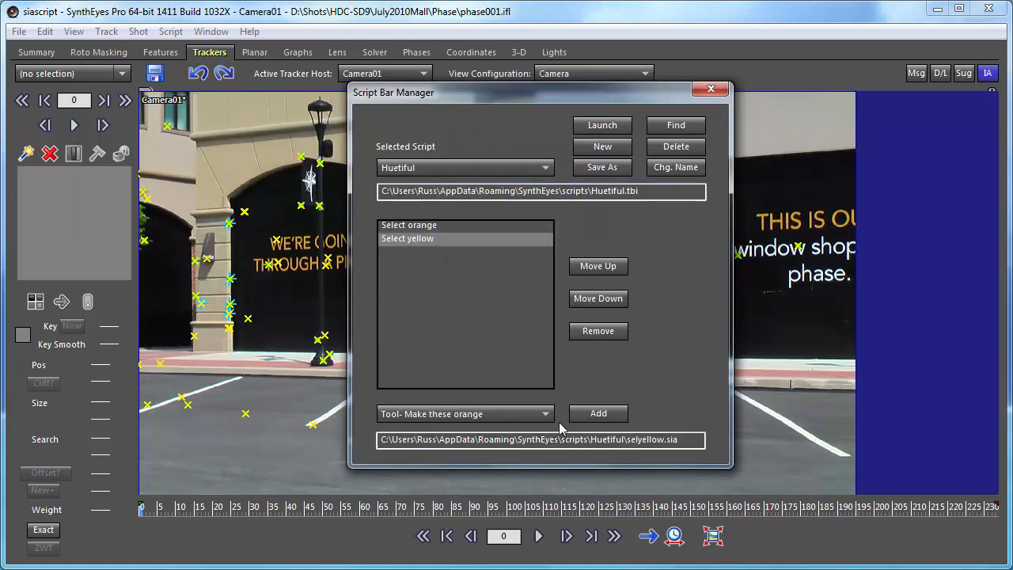
click(598, 413)
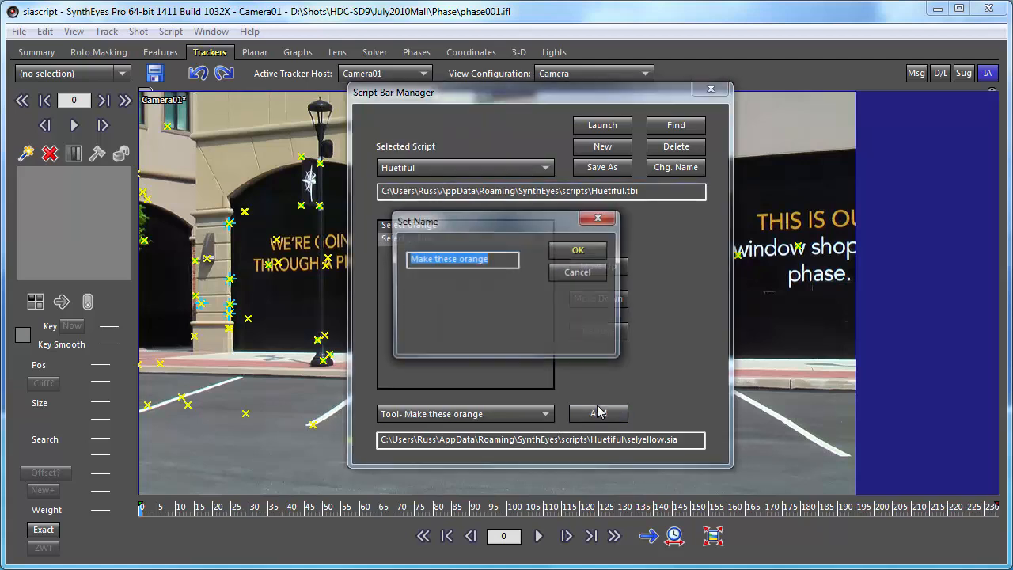
double_click(446, 259)
key(Delete)
click(578, 250)
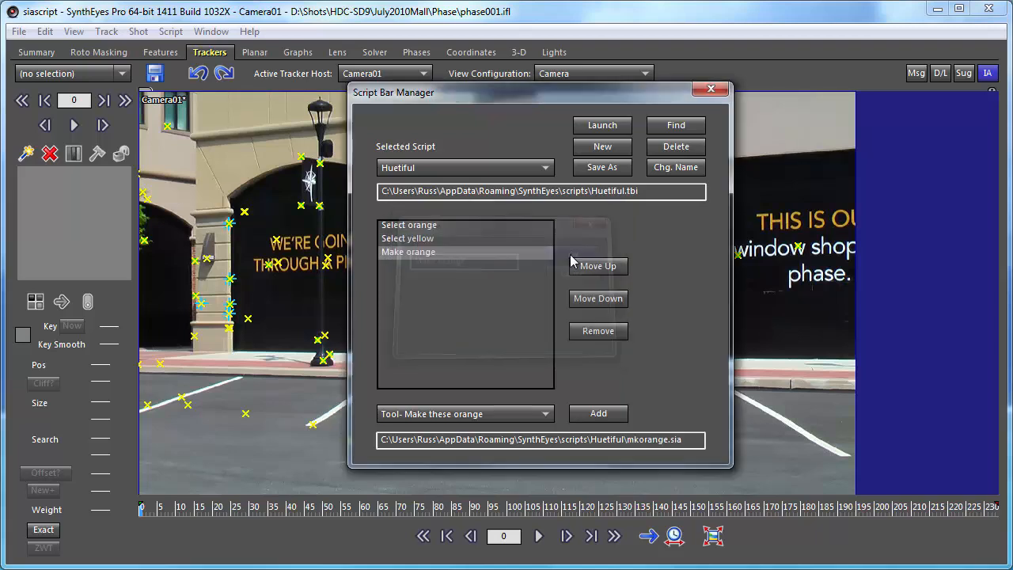
- Add the "Make these yellow" tool to the bar as "Make yellow" and close the Script Bar Manager
click(545, 413)
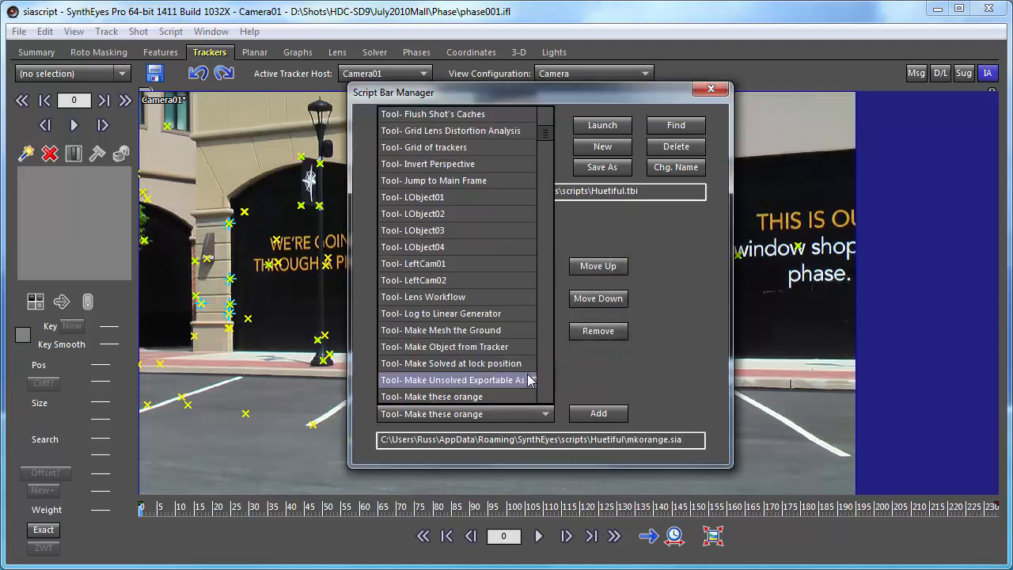
scroll(475, 392, down, 1)
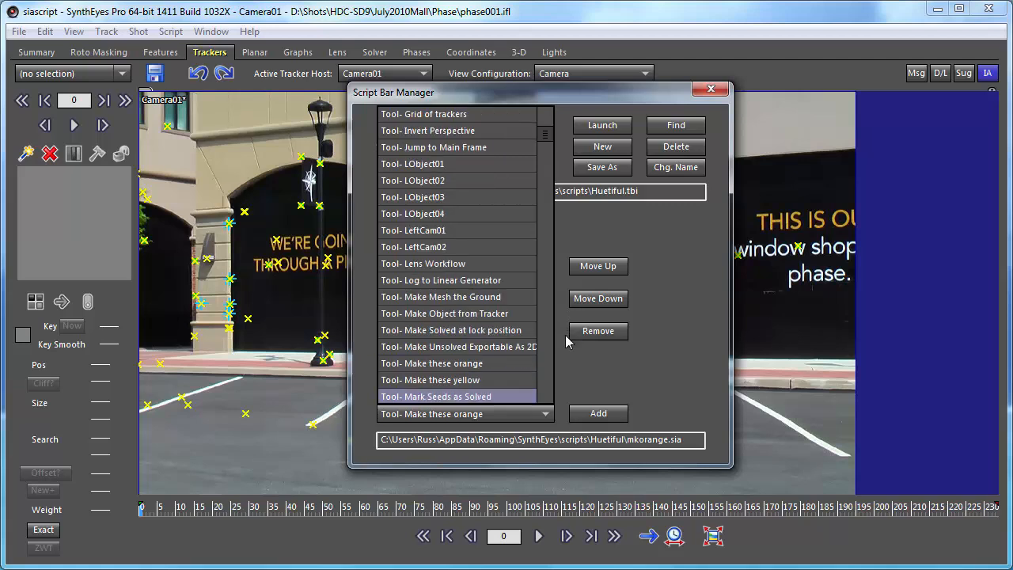
click(477, 384)
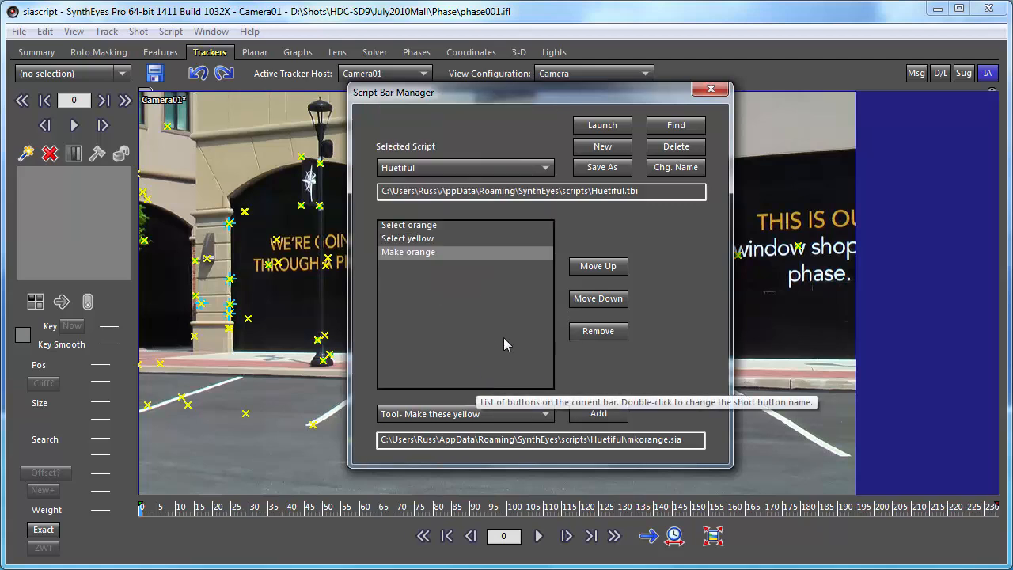
click(598, 413)
double_click(445, 258)
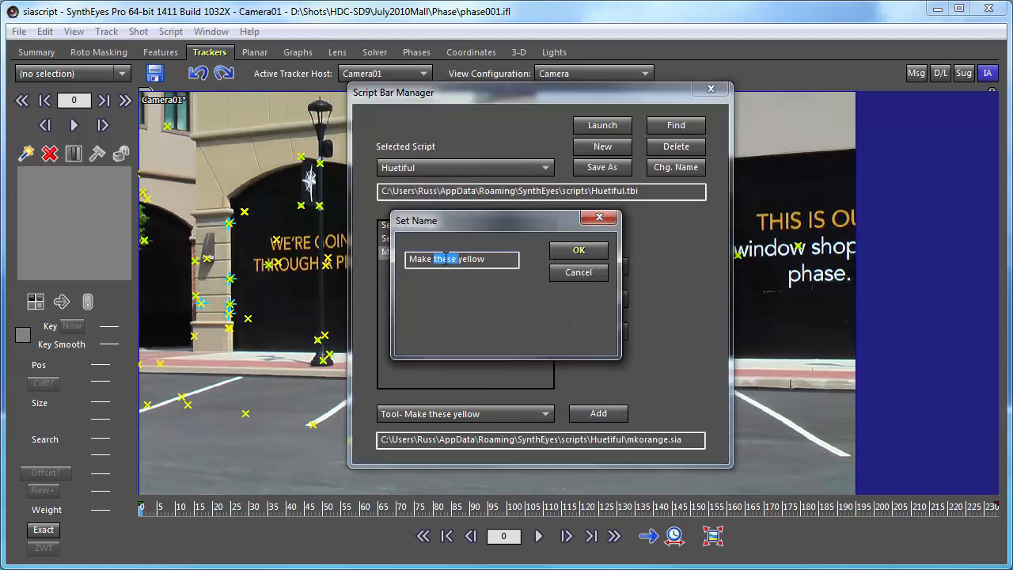
key(BackSpace)
click(577, 251)
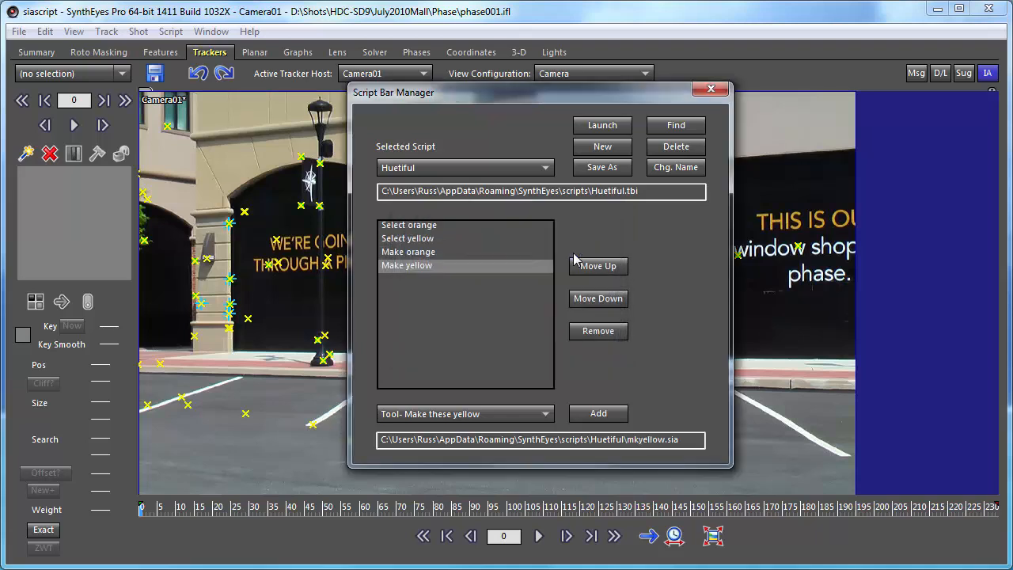
click(709, 90)
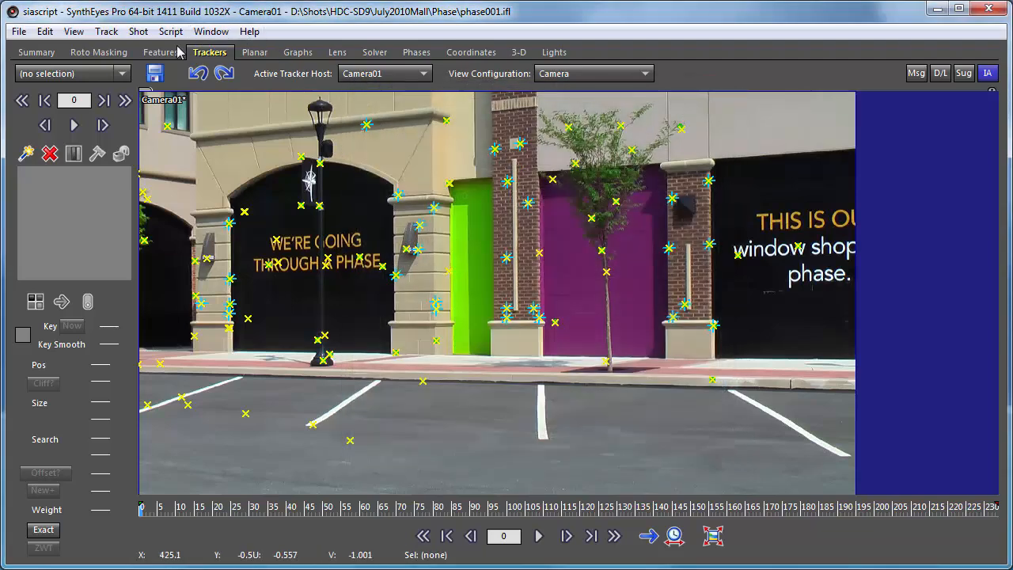
- Launch the Huetiful script bar and place it over the empty blue area beside the camera image
click(171, 32)
mouse_move(269, 106)
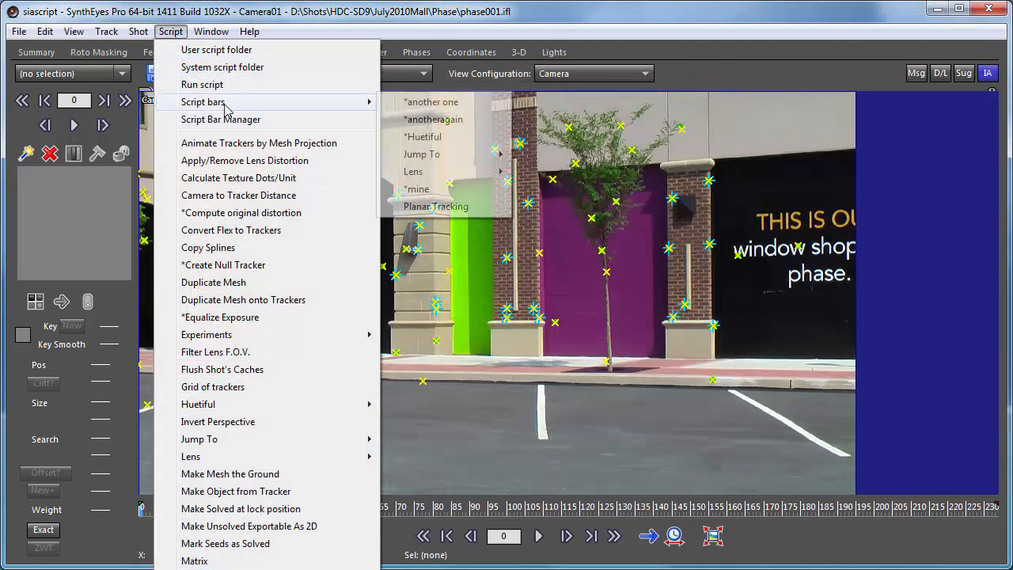
click(422, 139)
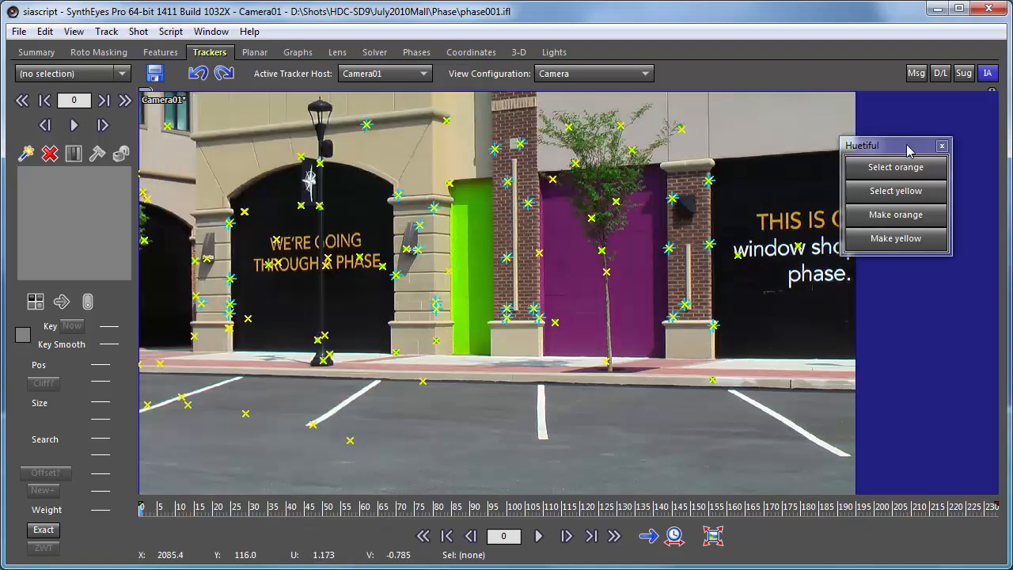
drag(915, 121, 930, 129)
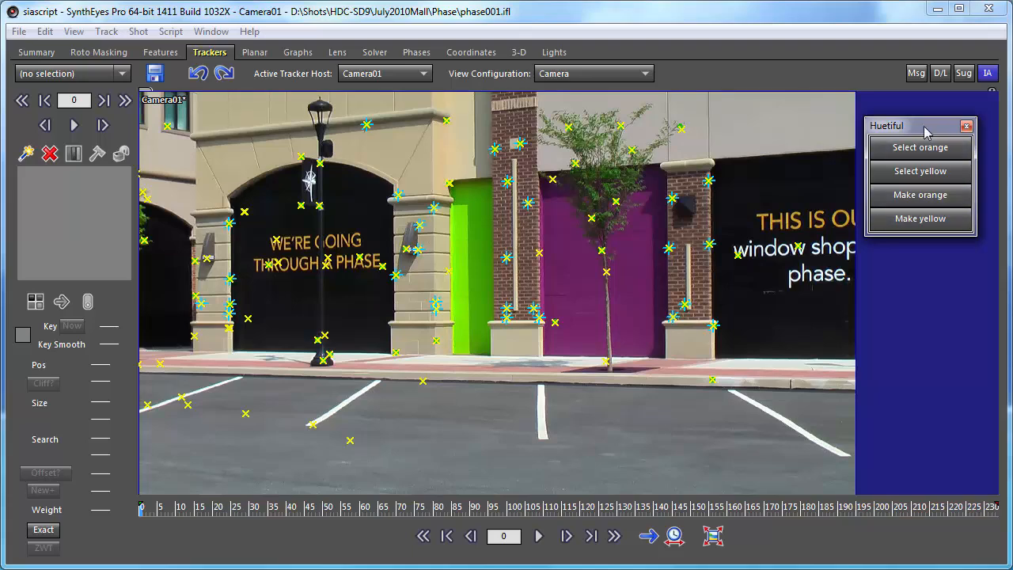
mouse_move(918, 126)
mouse_down()
mouse_move(473, 139)
mouse_move(861, 210)
mouse_move(932, 127)
mouse_up()
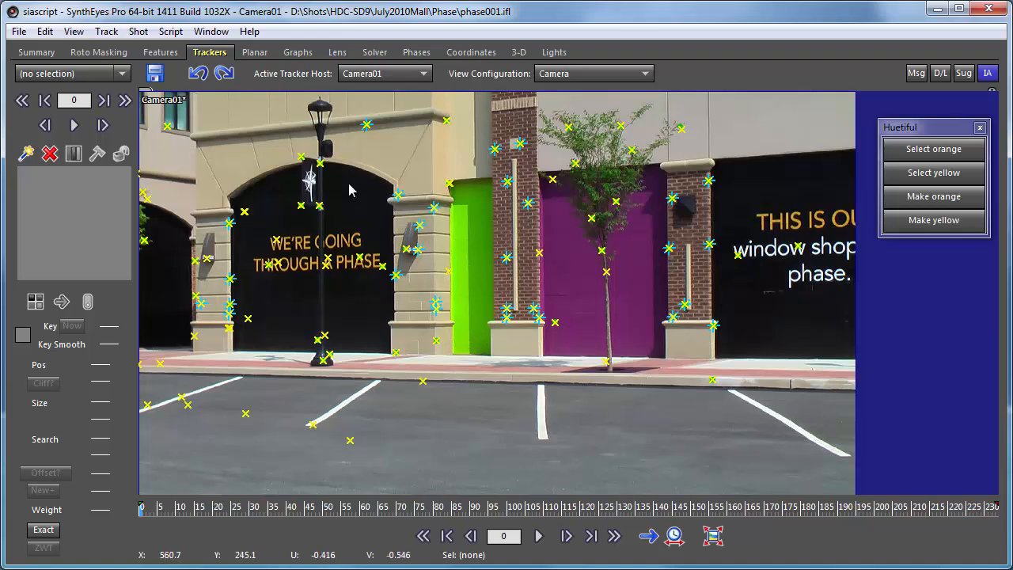
- Make the 12 trackers around the upper half of the black arched storefront and its lamp post orange using the Huetiful bar
drag(326, 132, 201, 270)
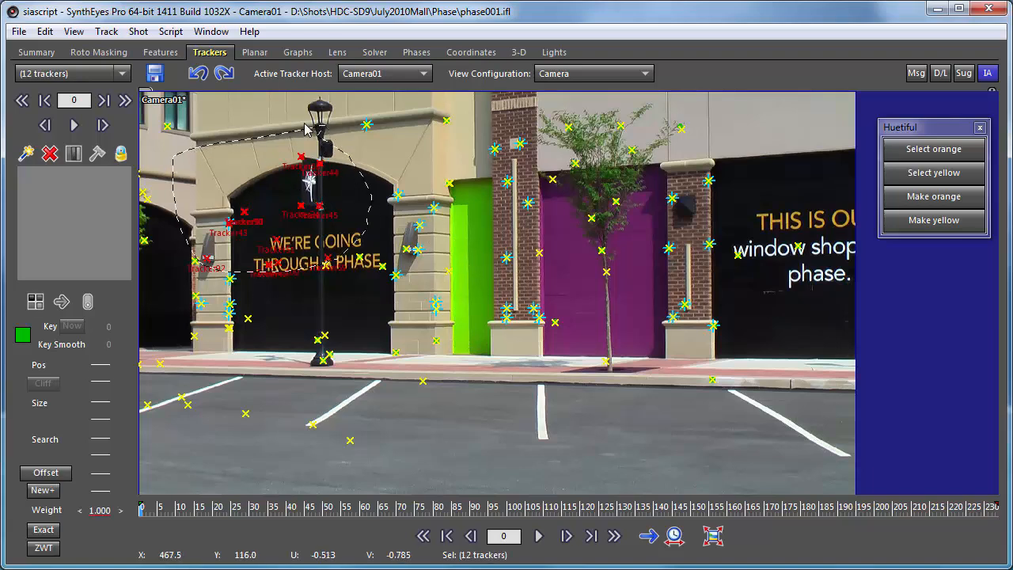
click(895, 198)
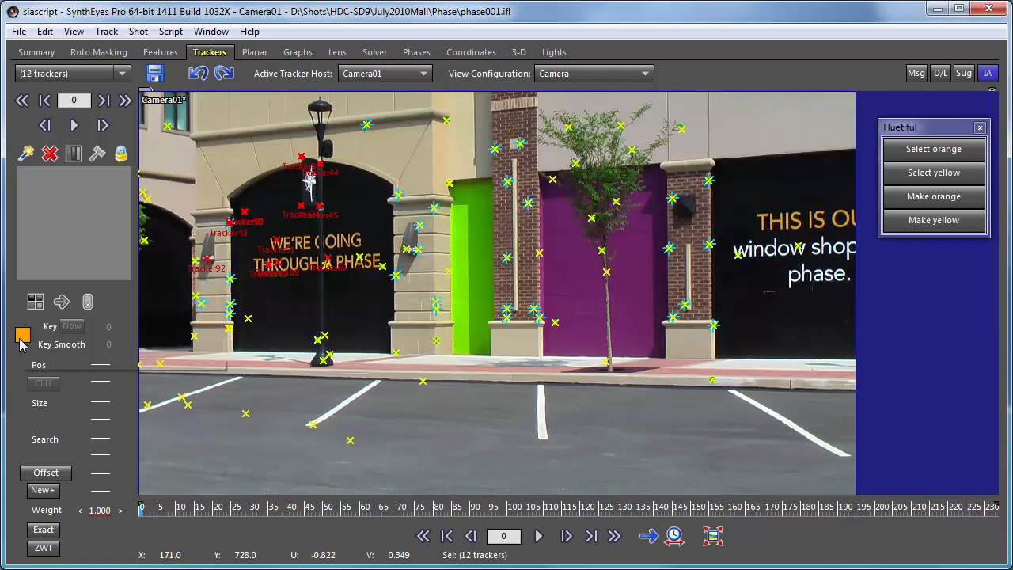
click(580, 156)
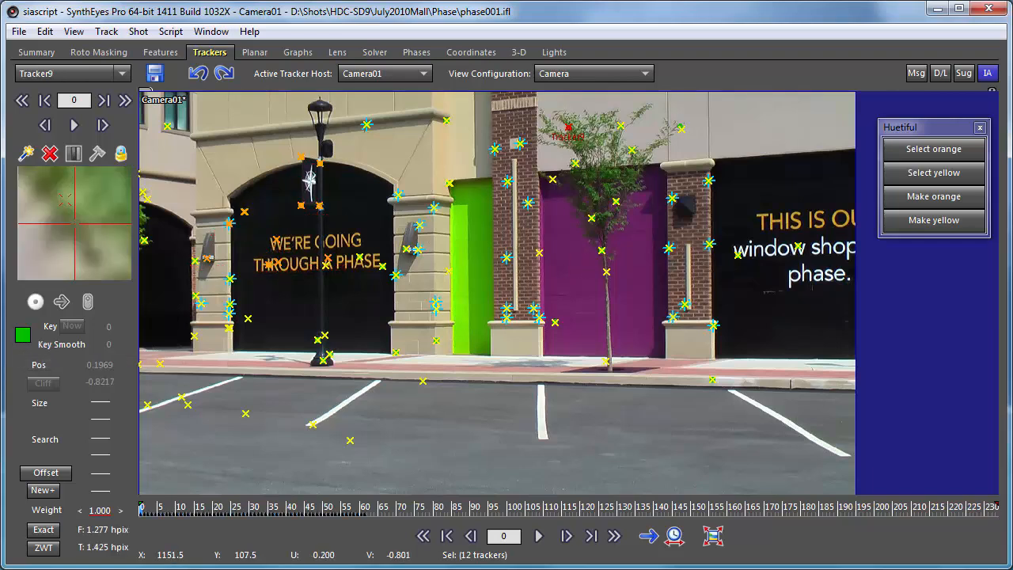
- Make the 13 trackers around the tree, the purple panel and the neighbouring brick column yellow using the Huetiful bar
click(537, 158)
mouse_move(537, 158)
mouse_down()
mouse_move(732, 237)
mouse_move(692, 277)
mouse_up()
click(894, 221)
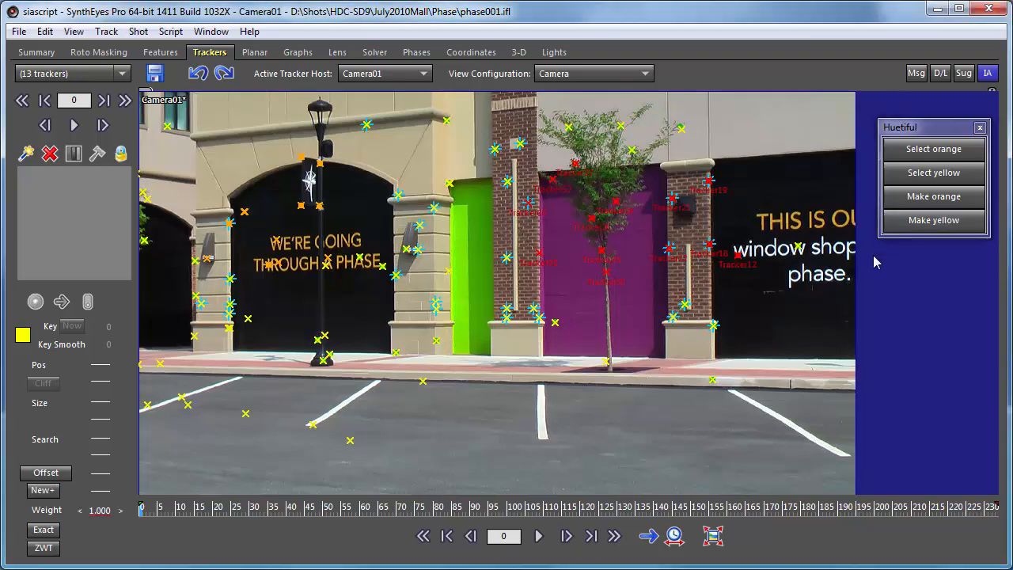
- Test the selection scripts on the Huetiful bar by selecting the orange trackers, the yellow trackers and the orange ones again
click(920, 152)
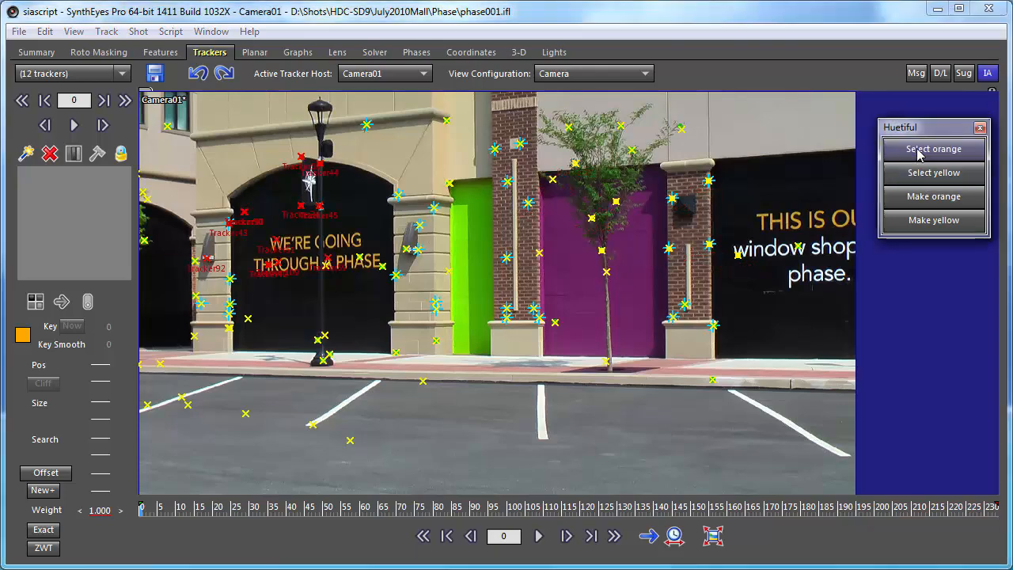
click(907, 179)
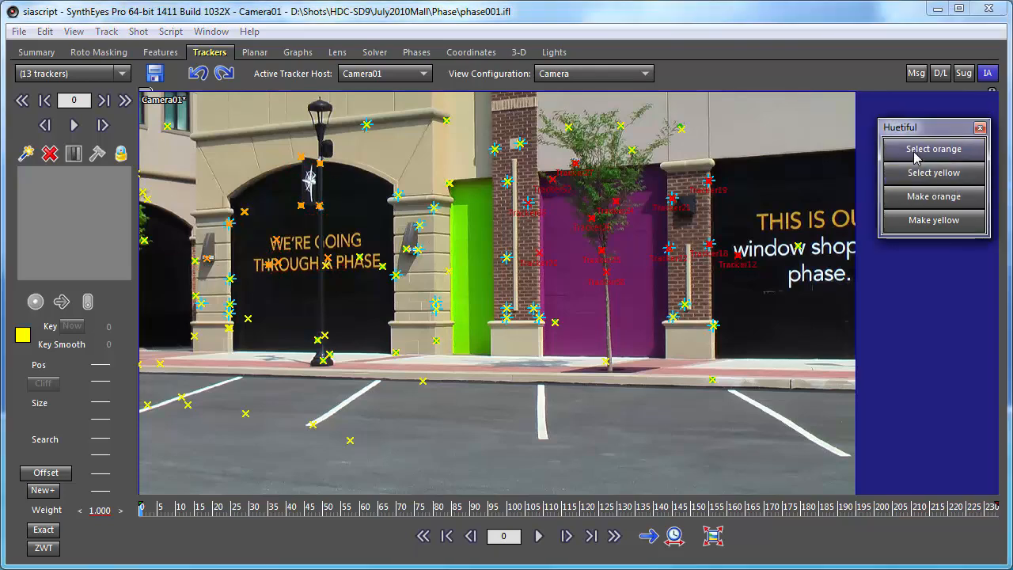
click(916, 157)
- Make the three trackers on the stone pillar beside the green panel yellow, and retest selecting the yellow and the orange trackers
mouse_move(421, 270)
mouse_down()
mouse_move(447, 336)
mouse_move(468, 238)
mouse_up()
click(931, 224)
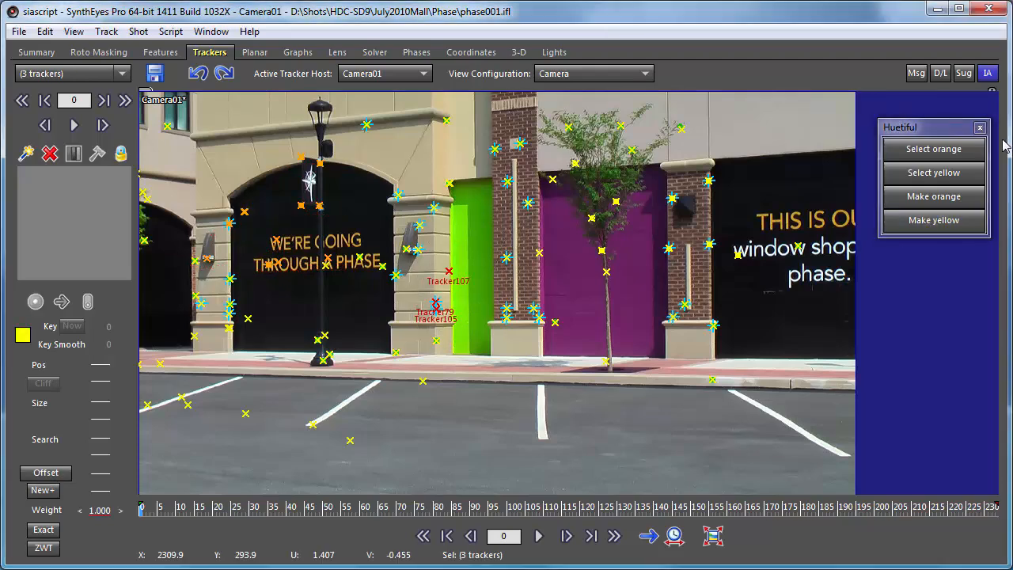
click(935, 168)
click(934, 150)
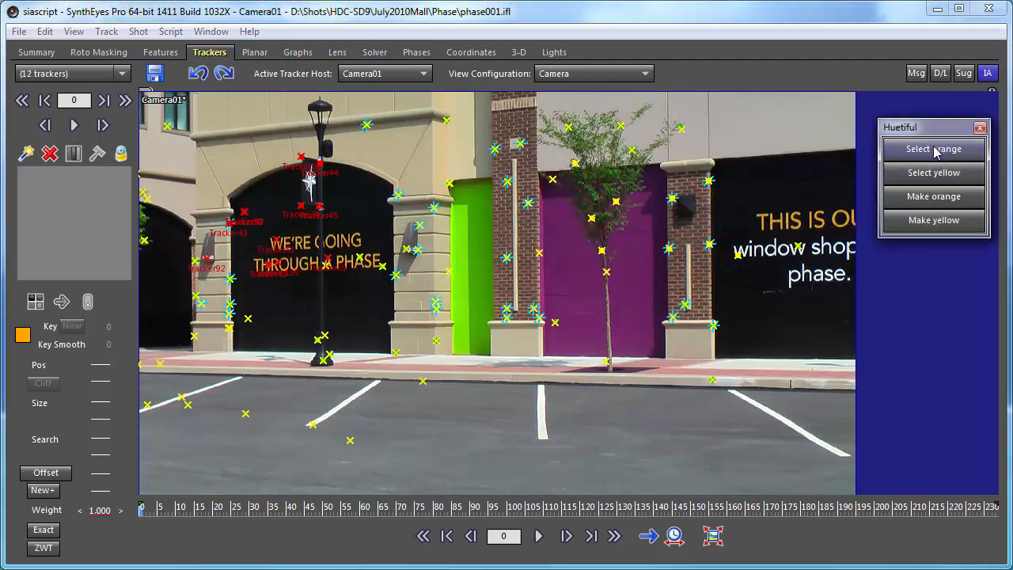